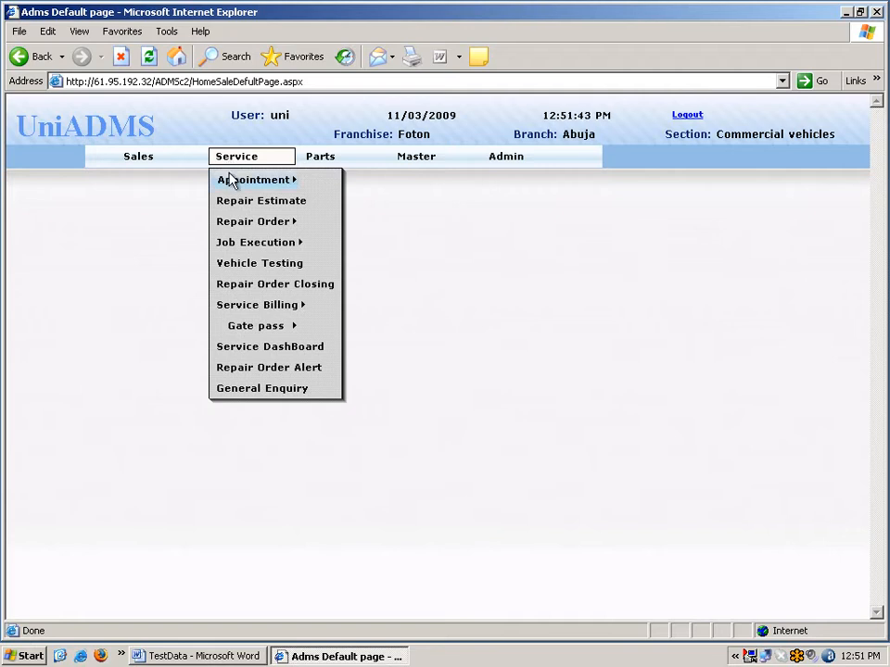
mouse_move(231, 183)
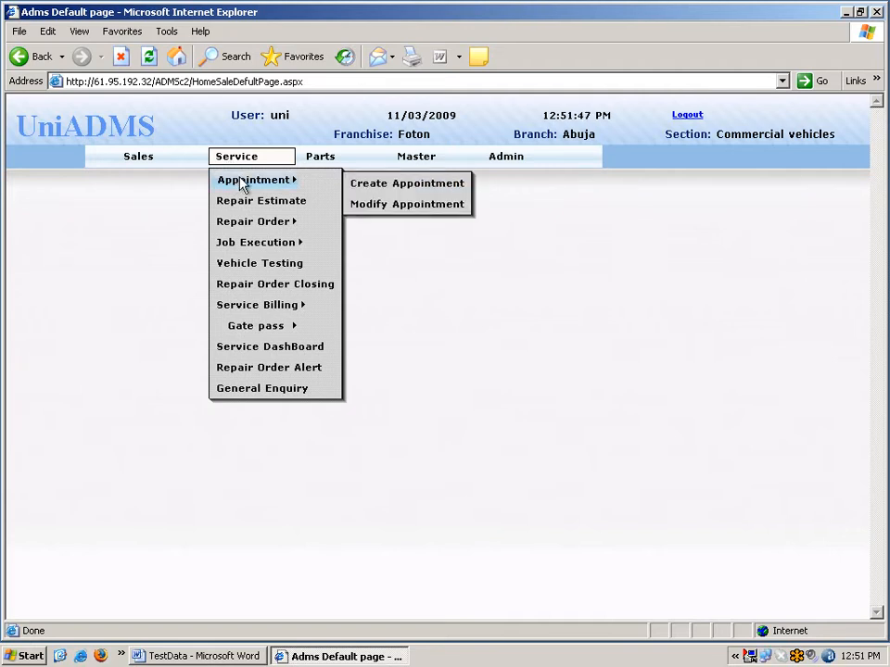
mouse_move(243, 230)
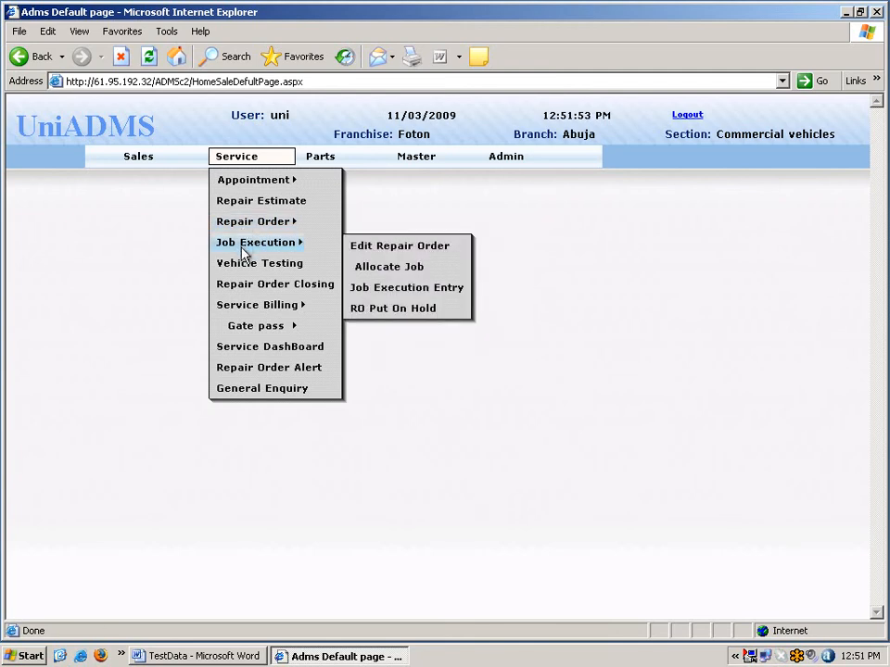
mouse_move(246, 313)
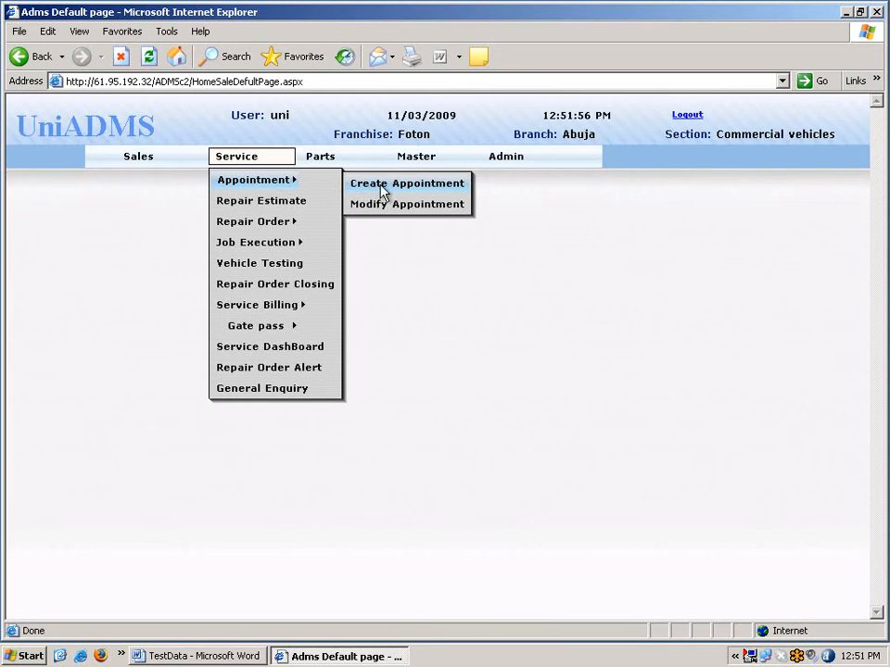
left_click(384, 192)
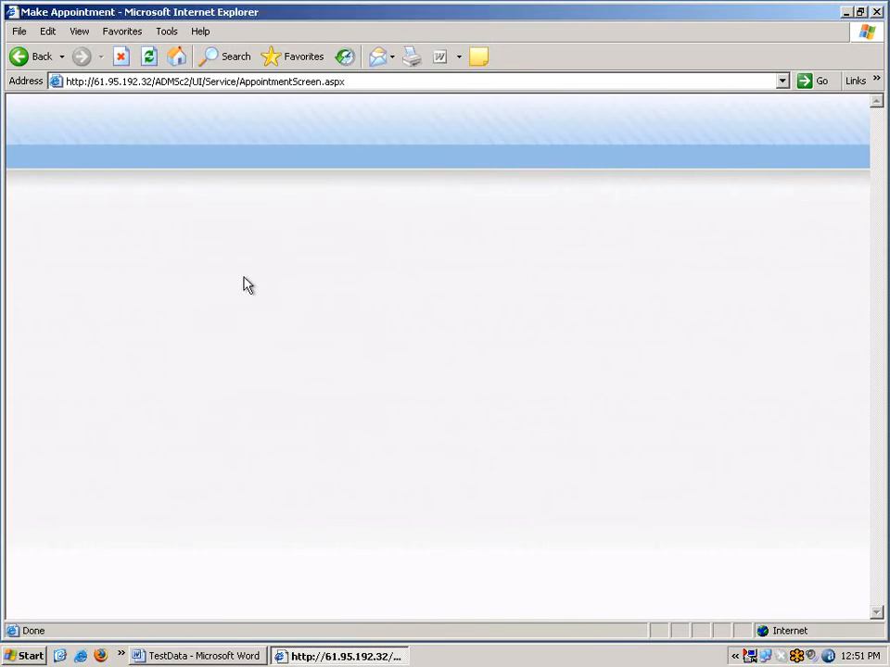
left_click(126, 211)
type("KA20P2188")
left_click(112, 291)
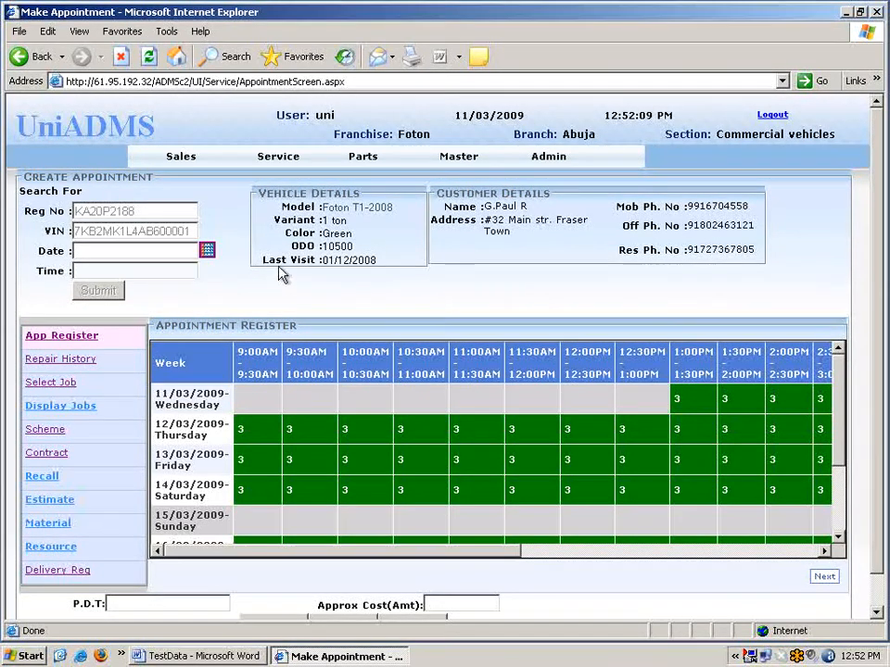
- Choose the 2:00PM slot on Wednesday 11/03/2009 in the appointment register and acknowledge the selection
left_click_drag(259, 193, 605, 207)
left_click(492, 304)
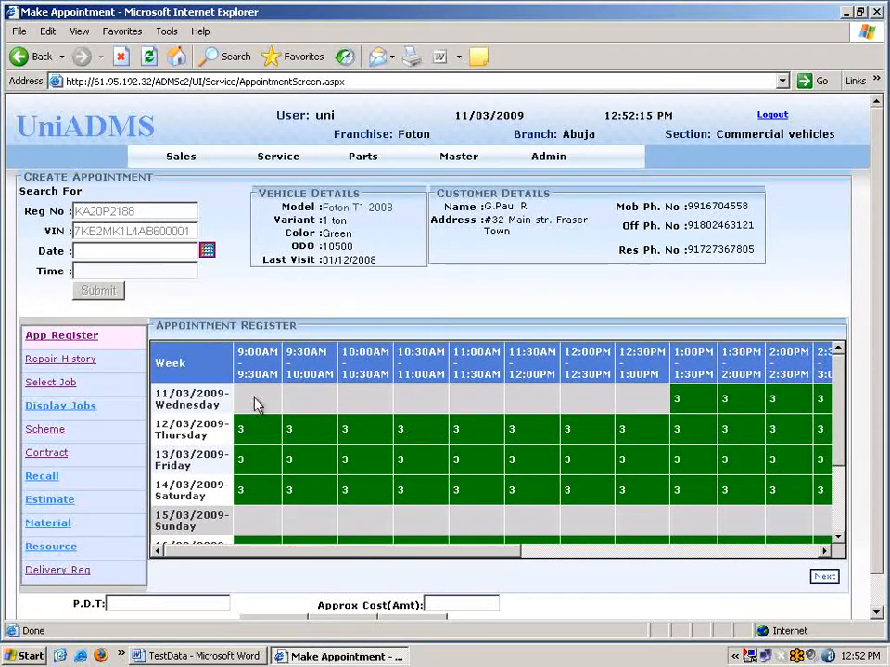
left_click_drag(159, 321, 297, 327)
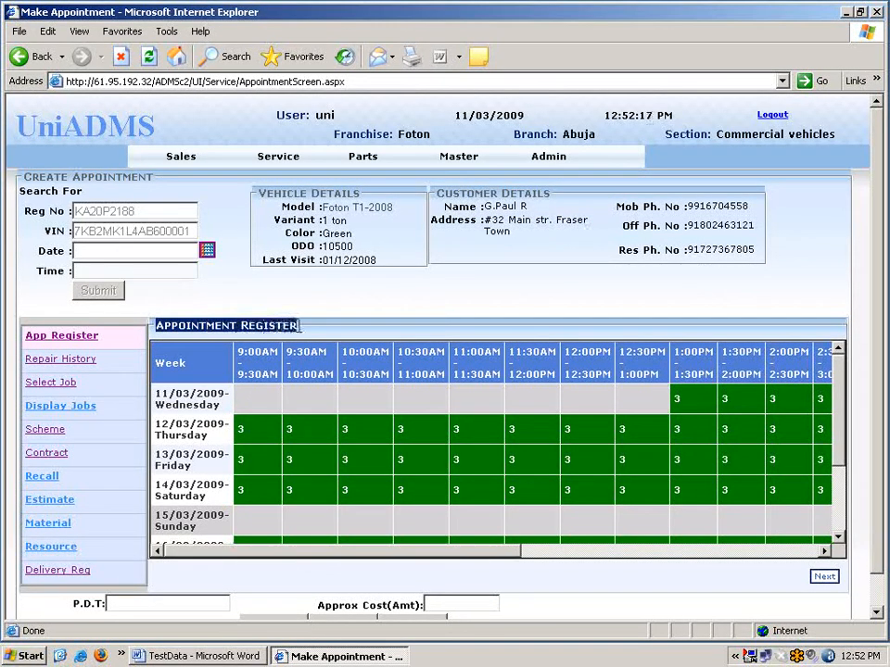
left_click(156, 367)
double_click(155, 368)
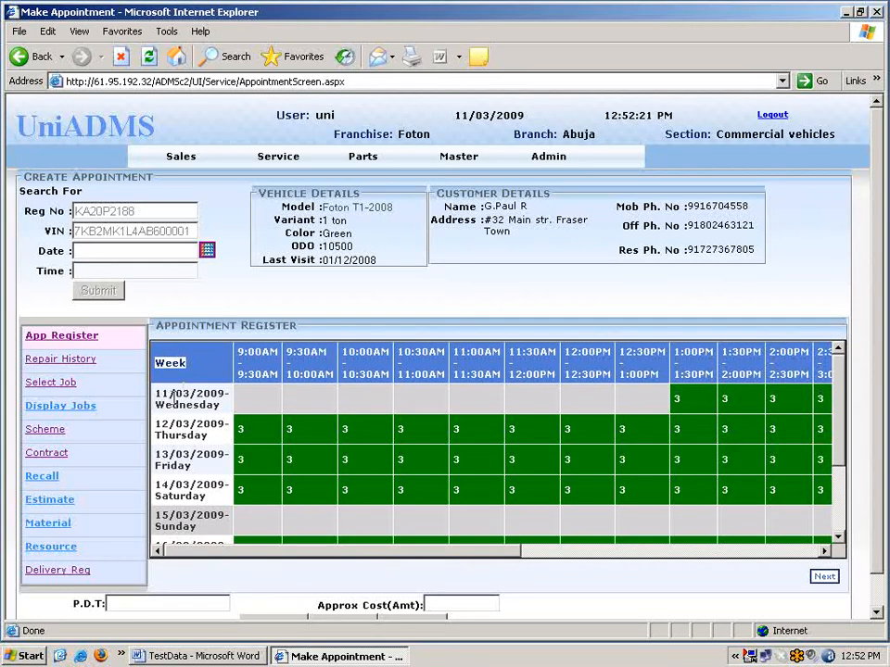
left_click(787, 400)
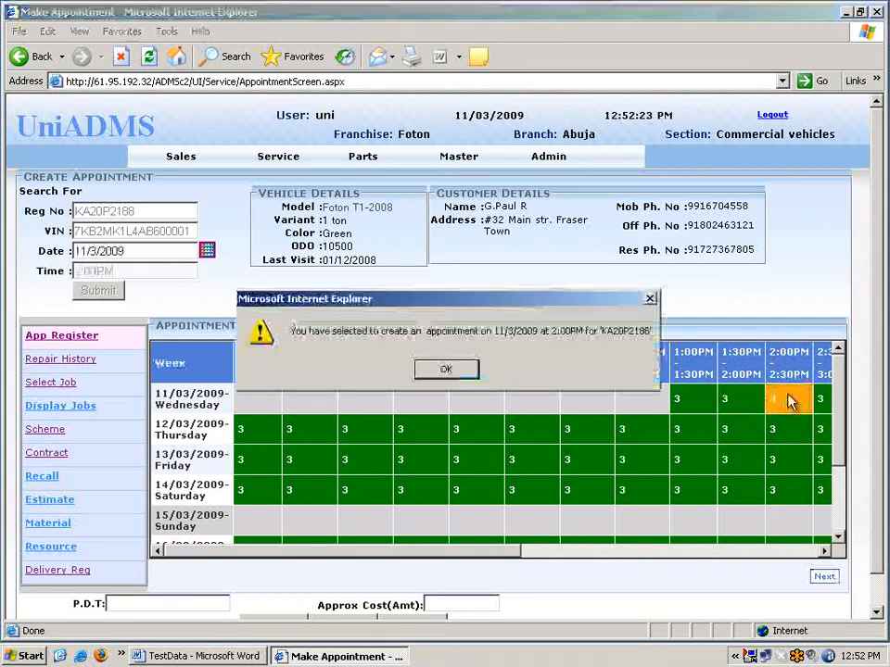
left_click(447, 371)
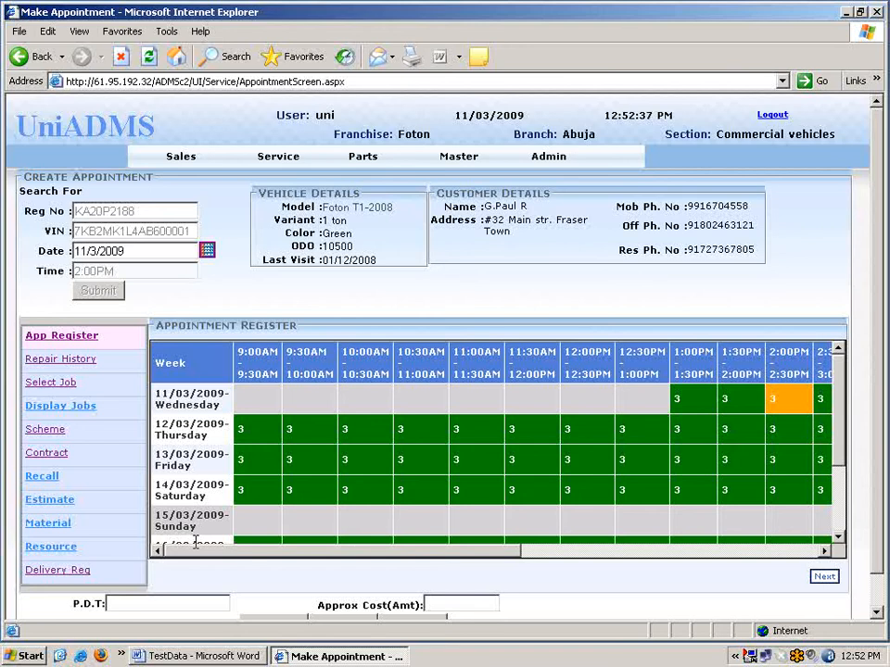
- Search the jobs of type Cust Concern and add concern CN1001, Excessive noise in engine, to the appointment
left_click(69, 389)
left_click(332, 355)
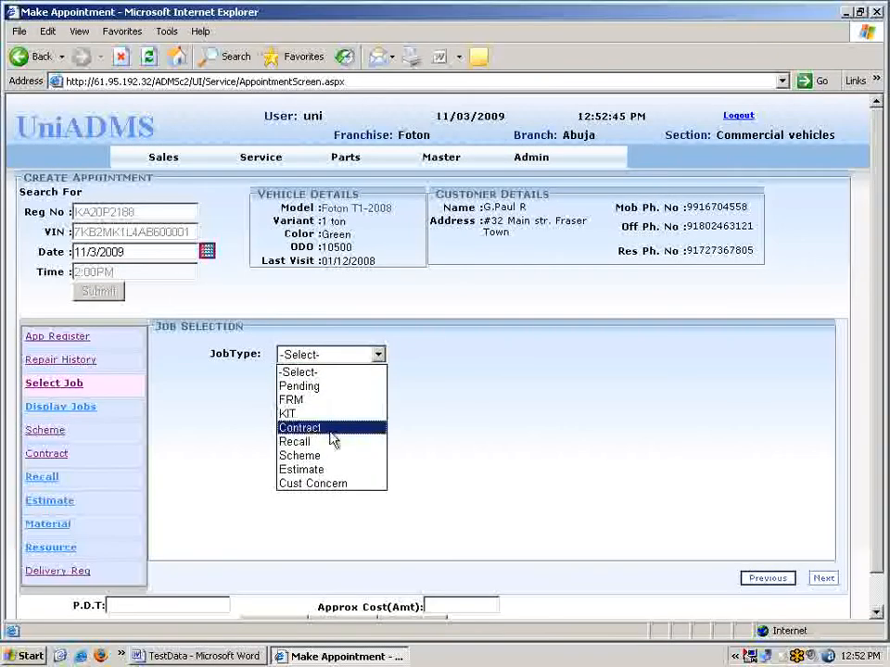
left_click(313, 483)
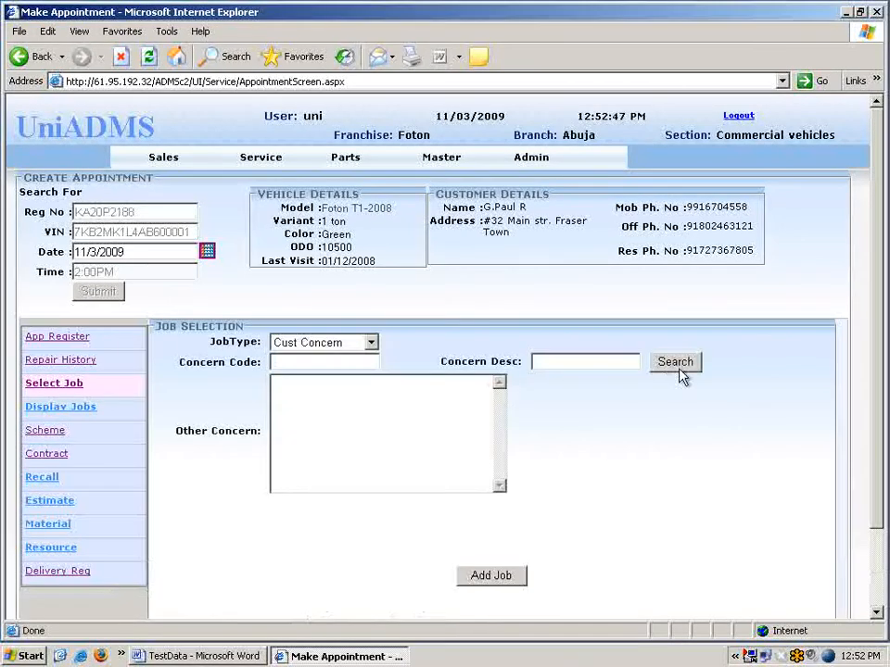
left_click(689, 370)
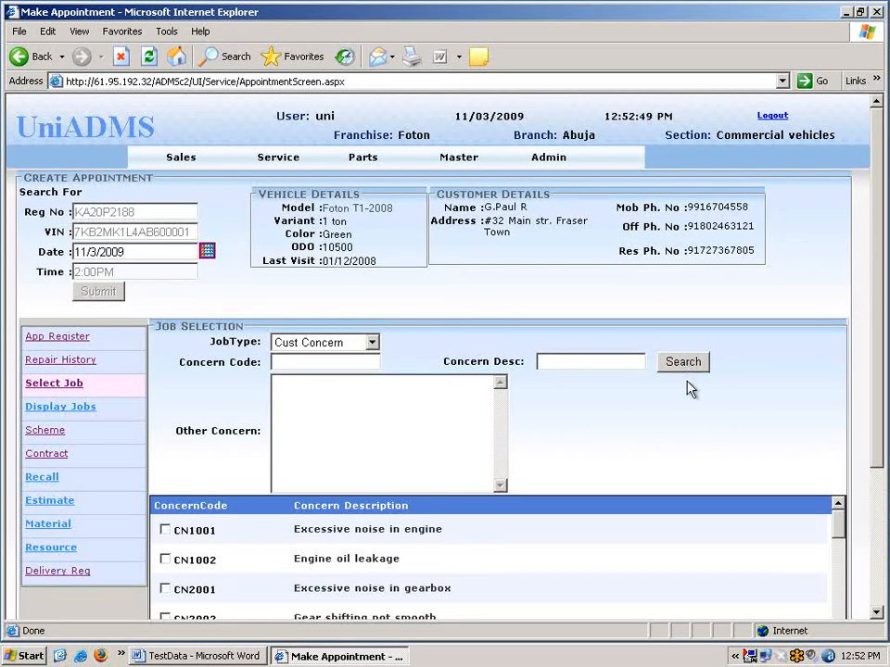
scroll(882, 438, "down", 1)
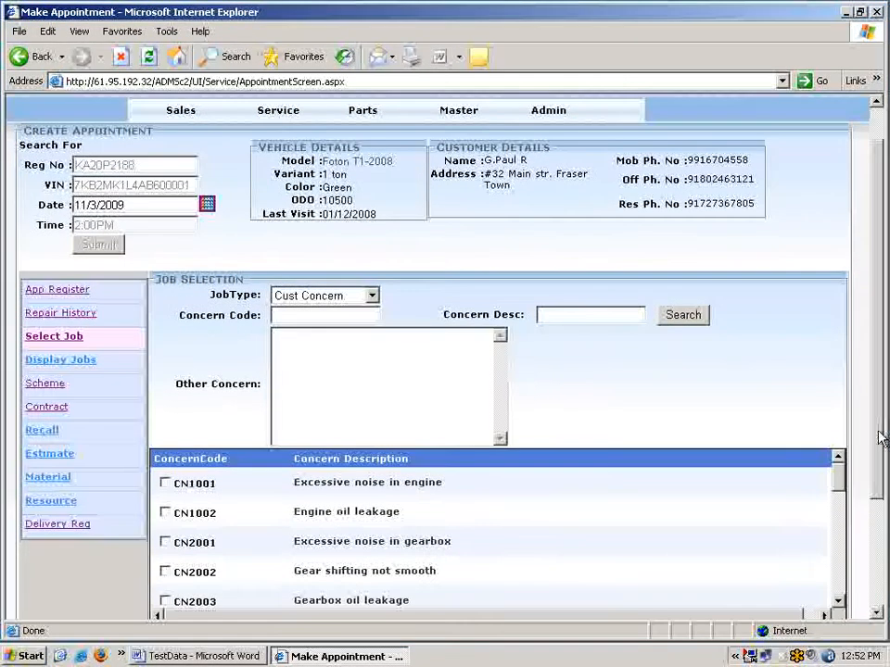
scroll(882, 438, "down", 1)
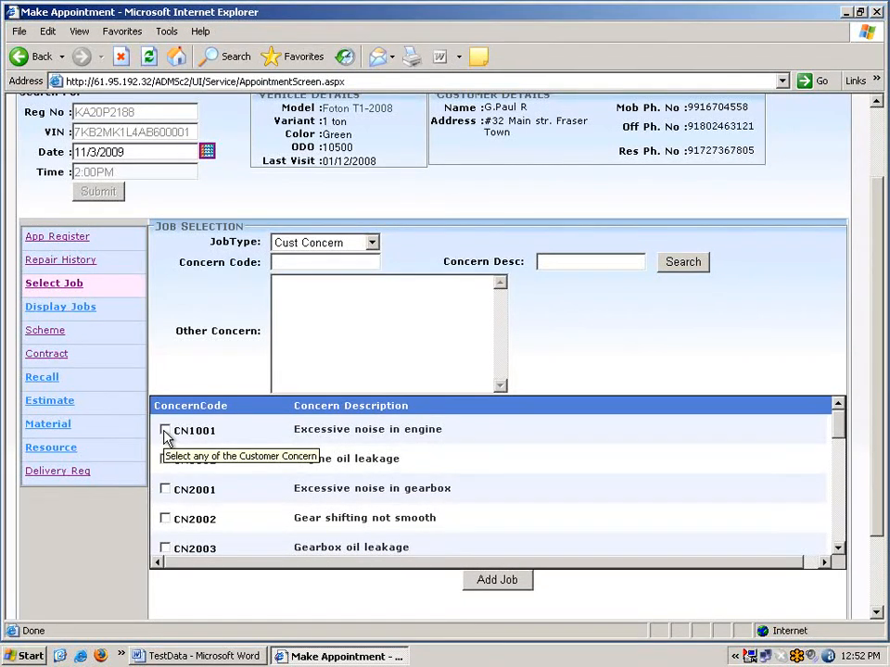
left_click(166, 432)
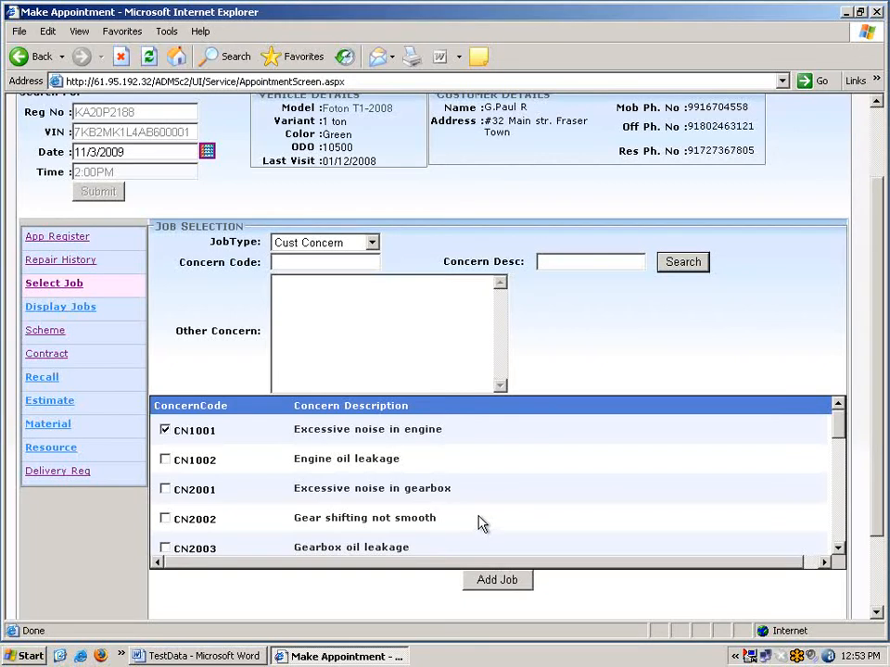
scroll(481, 523, "down", 1)
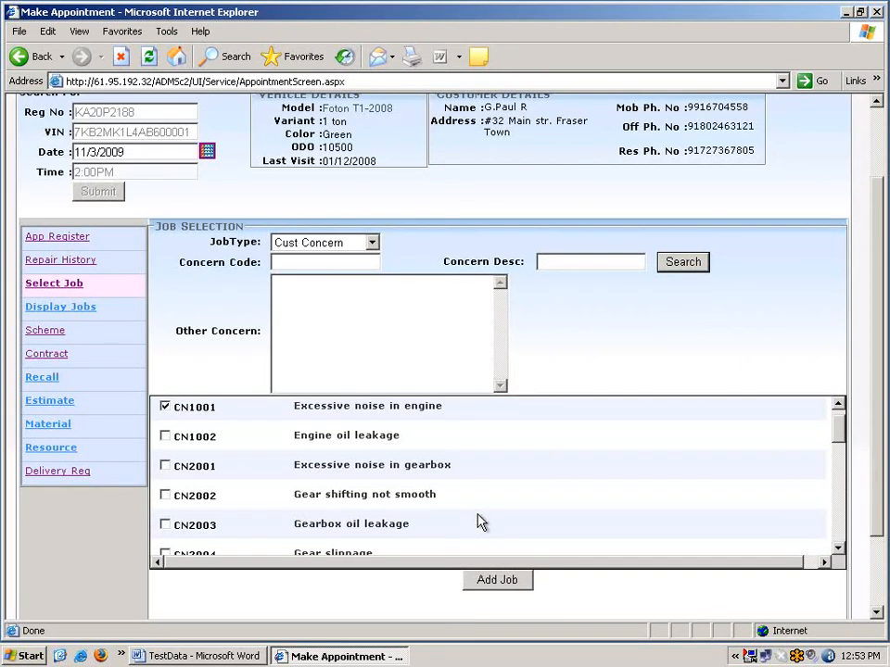
scroll(481, 523, "down", 1)
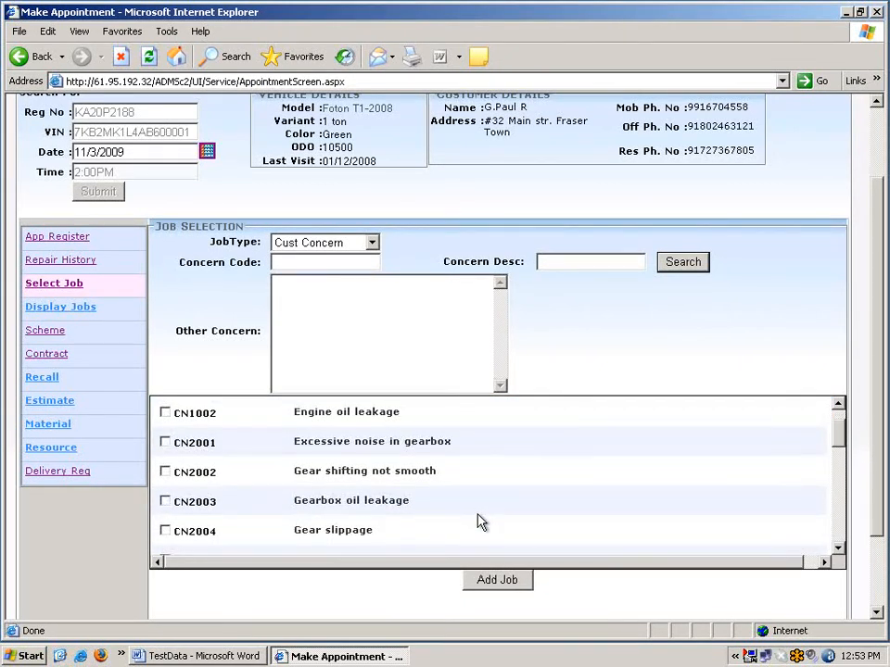
scroll(481, 522, "up", 2)
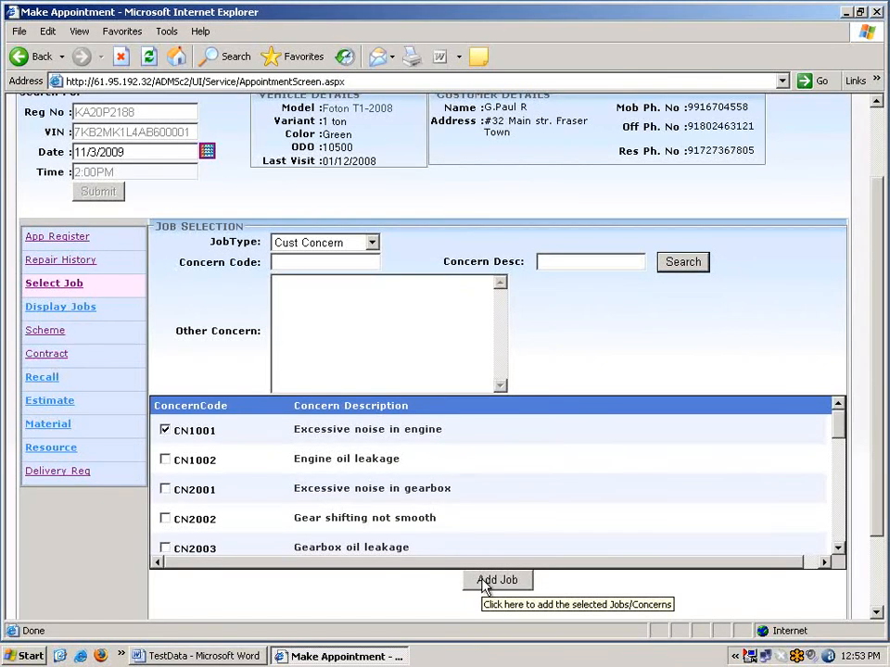
left_click(483, 582)
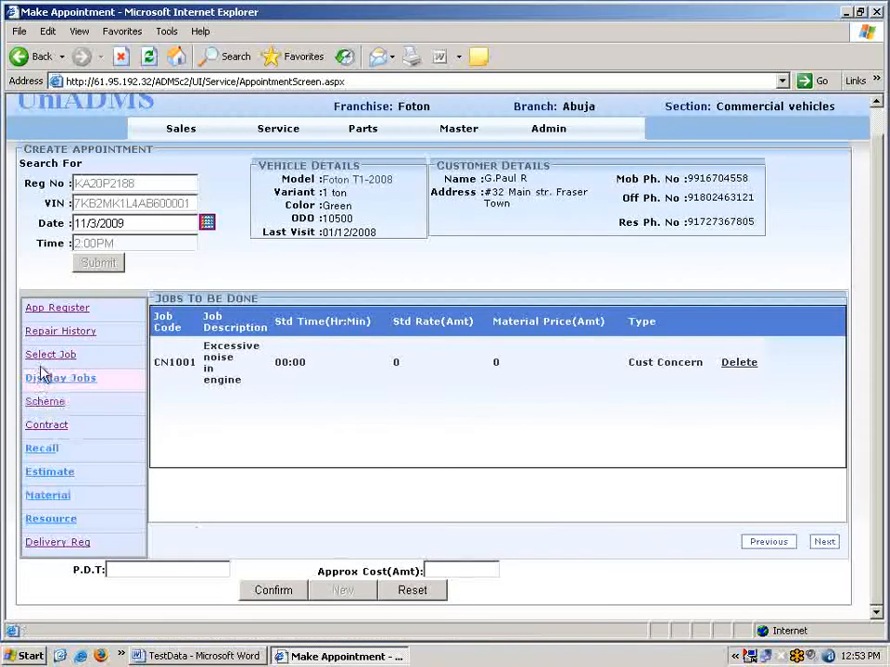
- Search the jobs of type KIT and add kit K0004, 20000 Km service, to the appointment
left_click(48, 360)
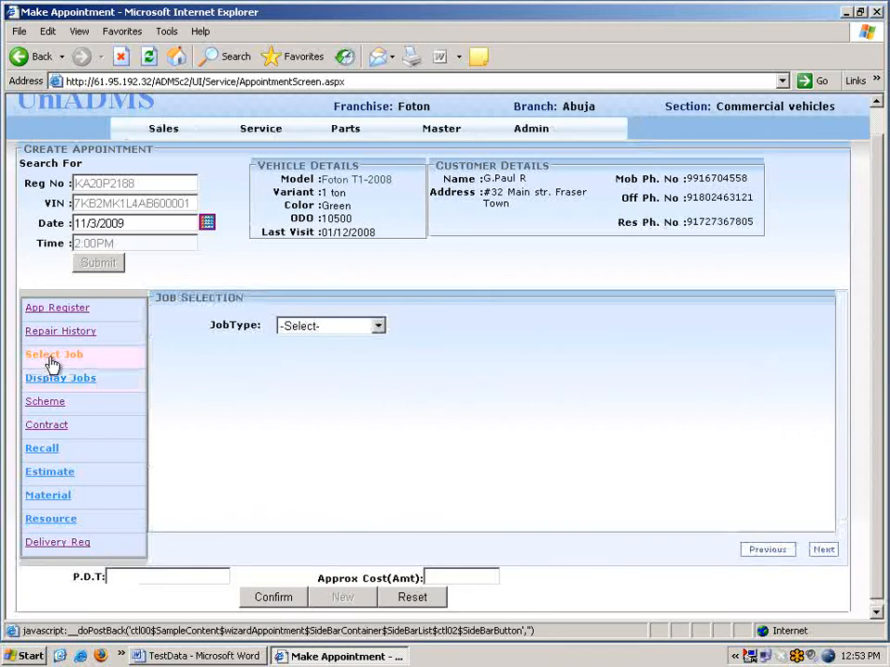
left_click(327, 327)
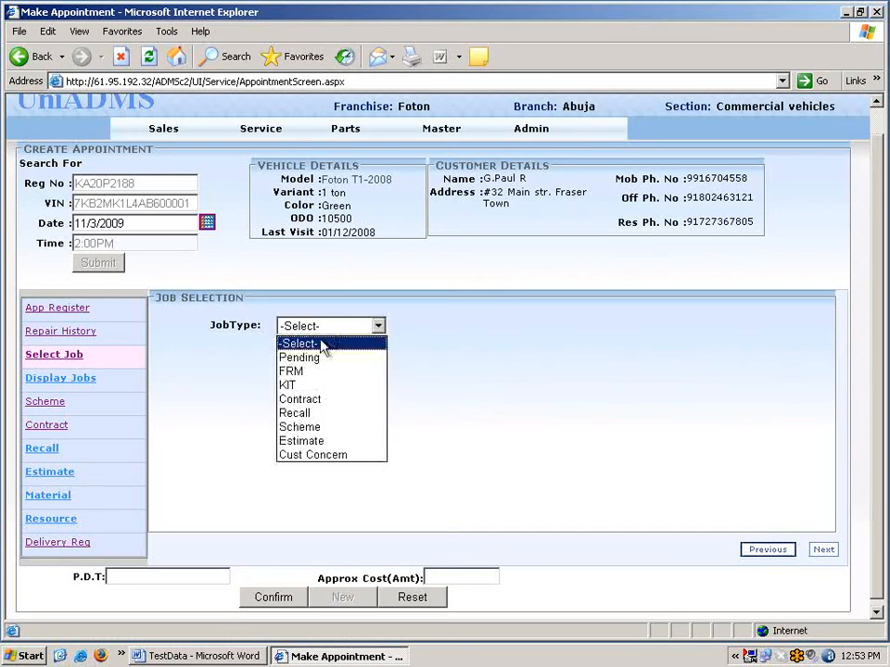
left_click(288, 385)
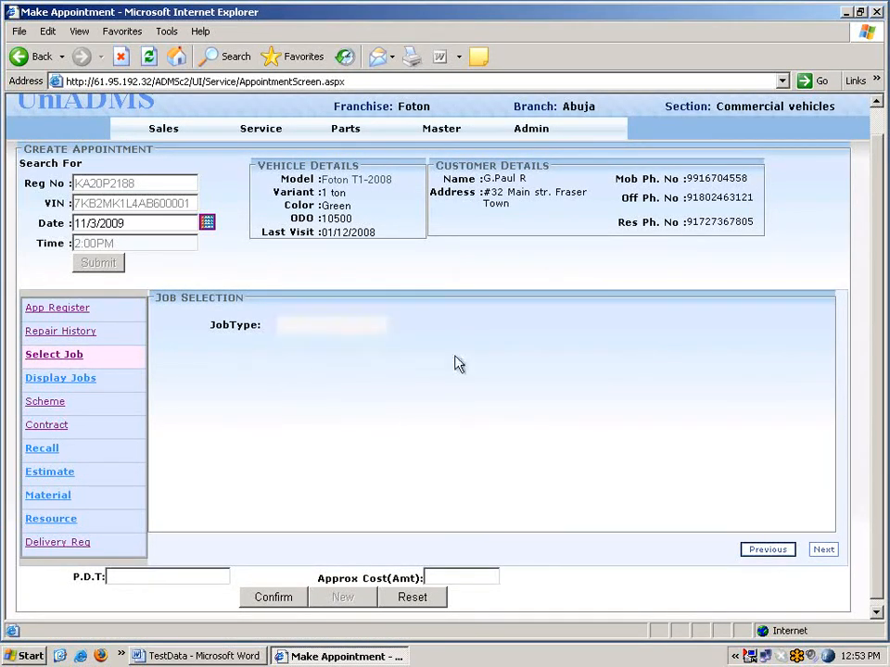
left_click(675, 351)
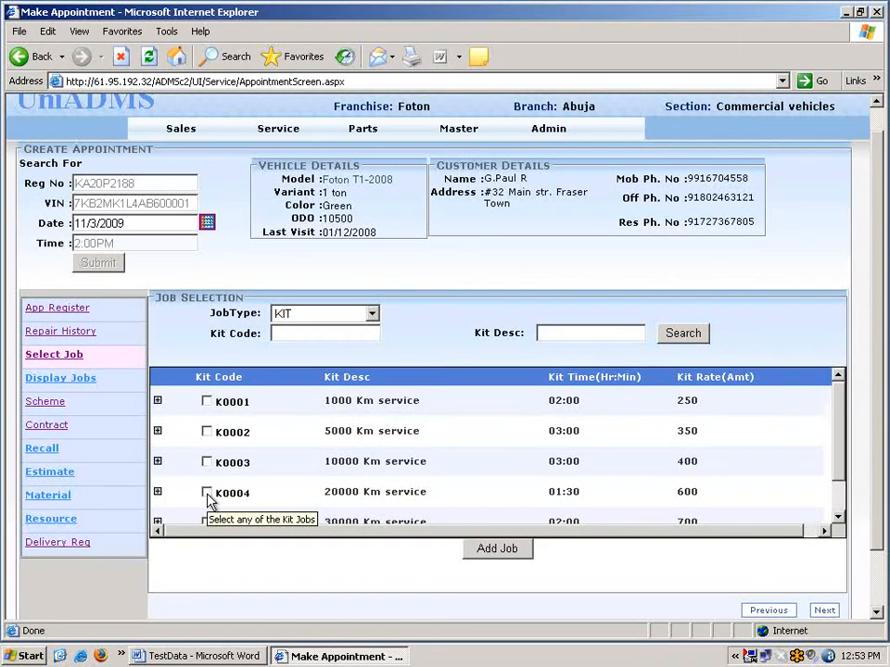
left_click(207, 494)
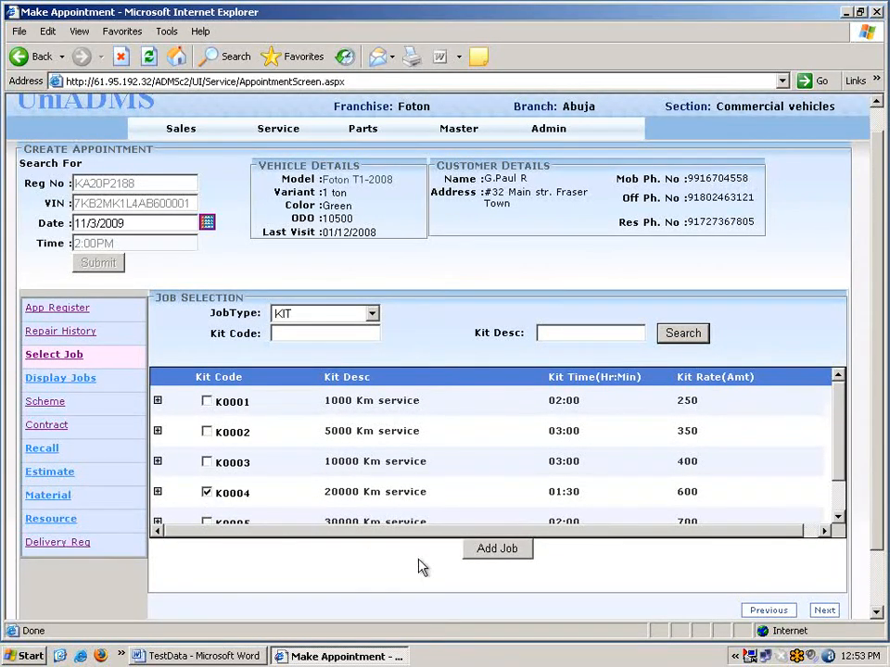
left_click(522, 551)
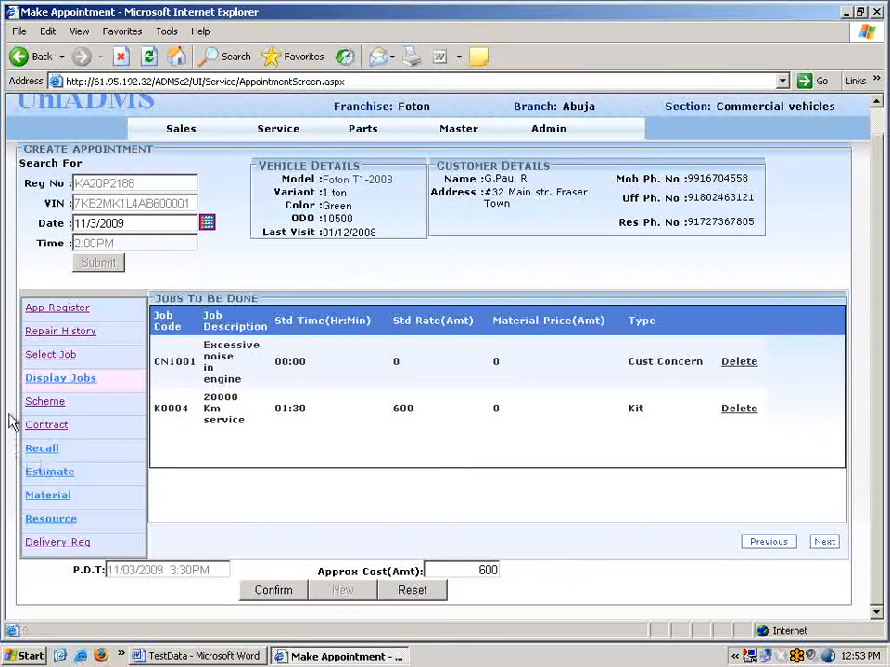
- Search the jobs of type FRM and add job JC9999, Under chasiss washing and cleaning, to the appointment
left_click(54, 354)
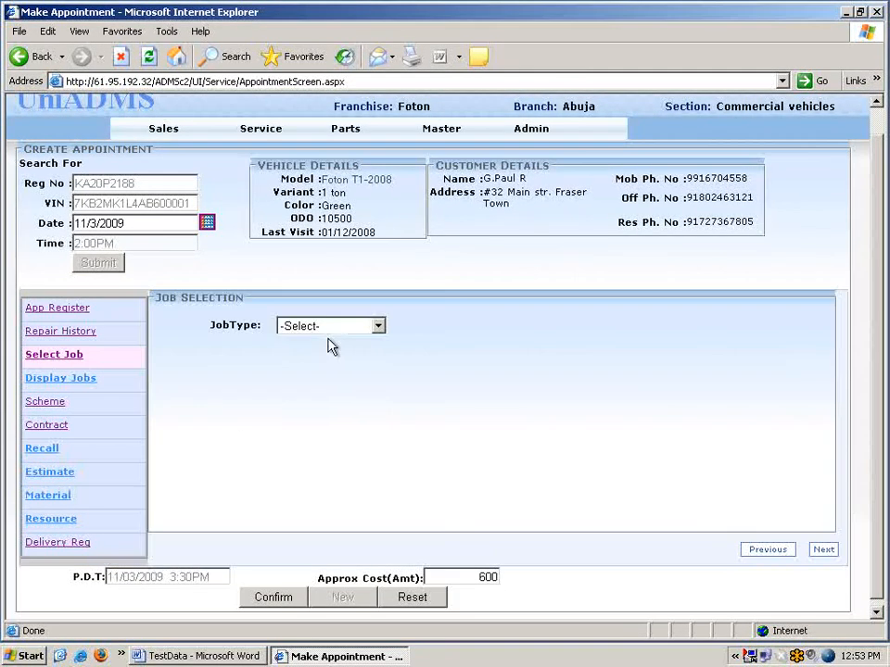
left_click(330, 327)
left_click(322, 370)
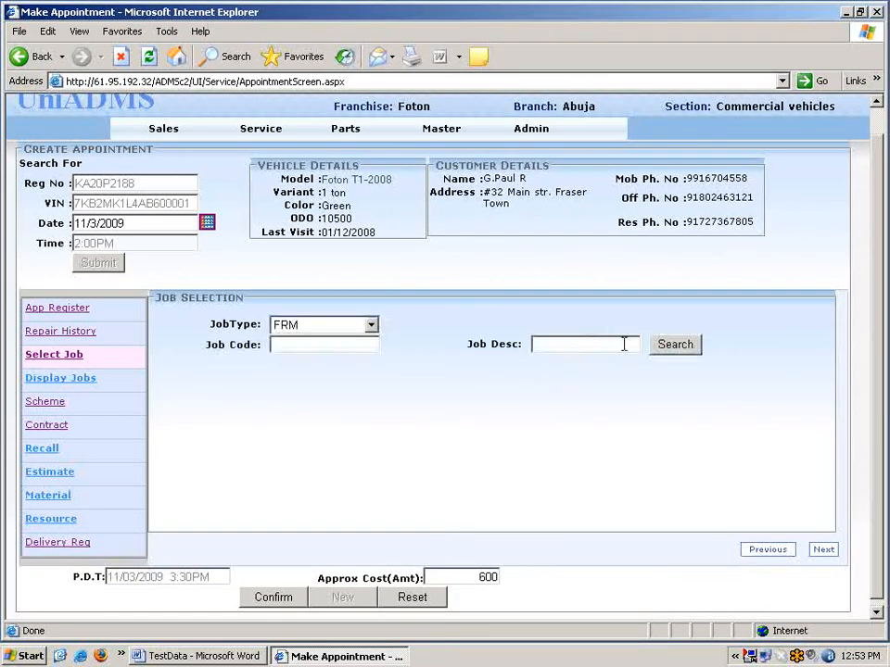
left_click(666, 346)
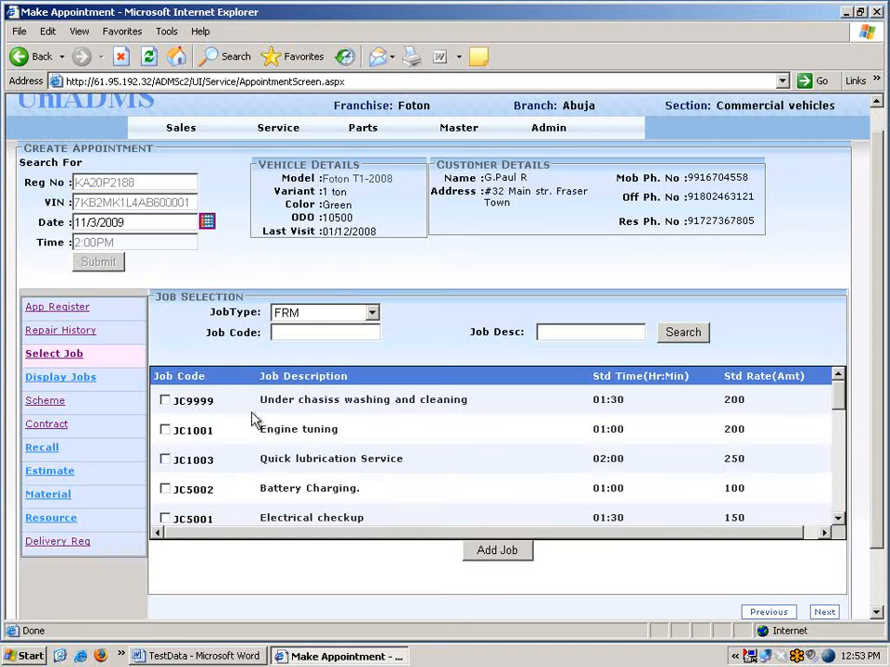
left_click(166, 401)
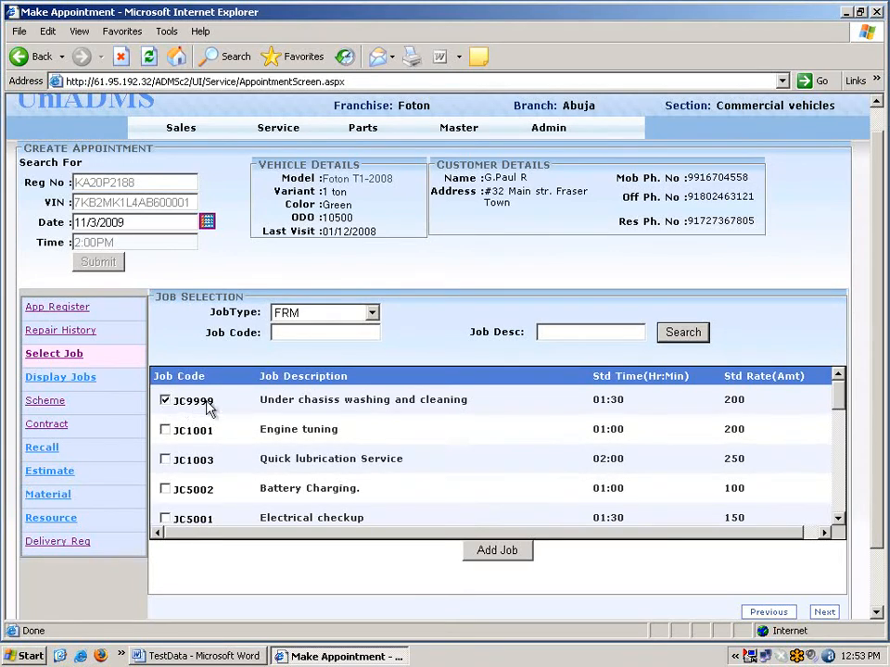
left_click(492, 559)
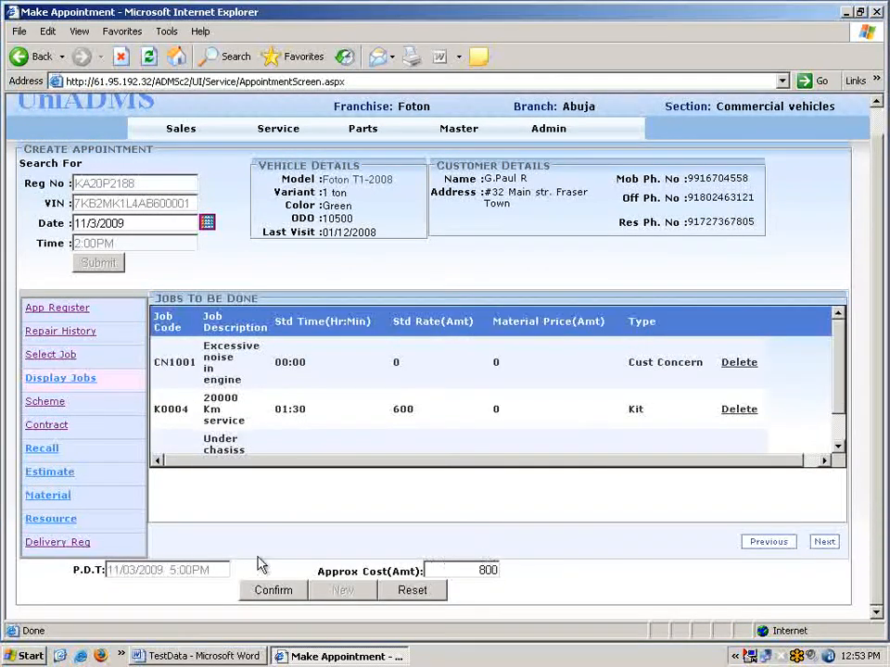
- Choose the 11:00AM slot on Thursday 19/03/2009 in the delivery register and confirm the appointment
left_click(108, 568)
left_click_drag(108, 569, 189, 573)
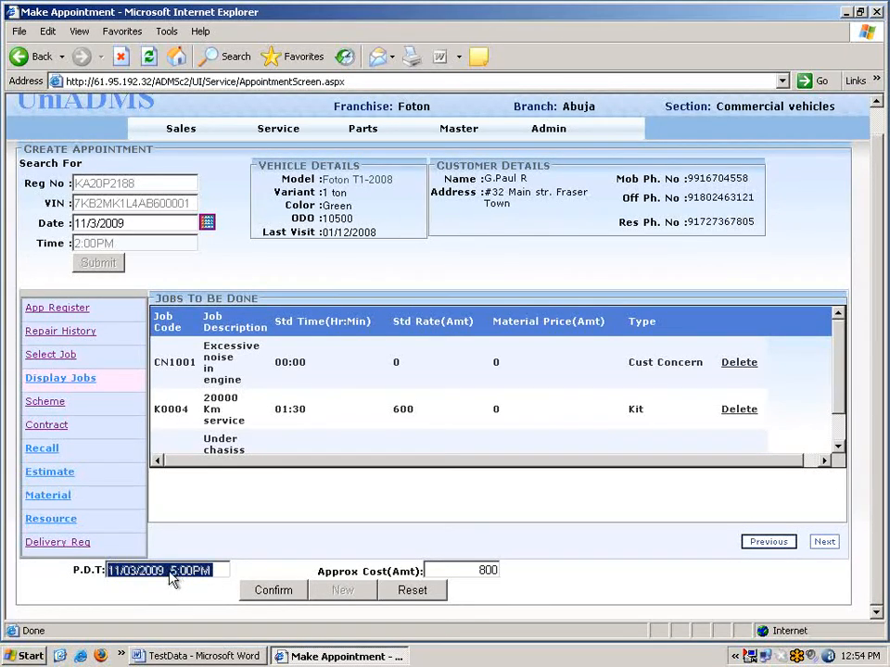
left_click(84, 547)
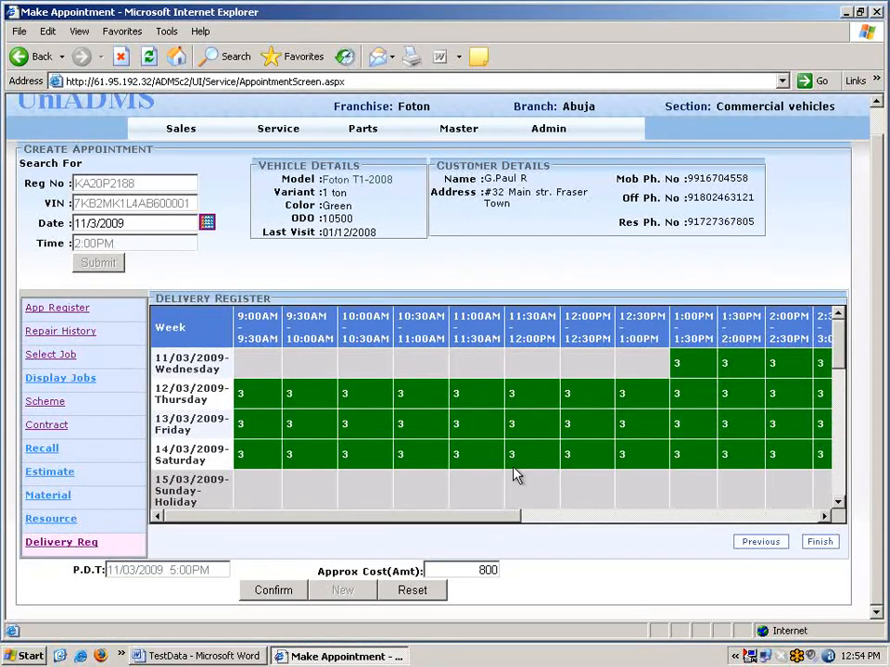
scroll(517, 475, "down", 5)
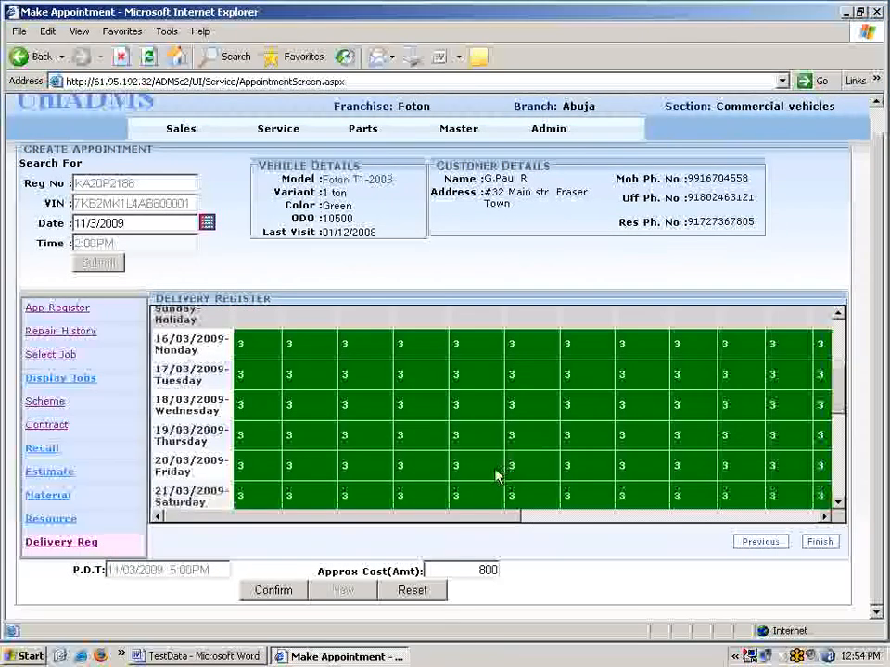
scroll(496, 475, "down", 1)
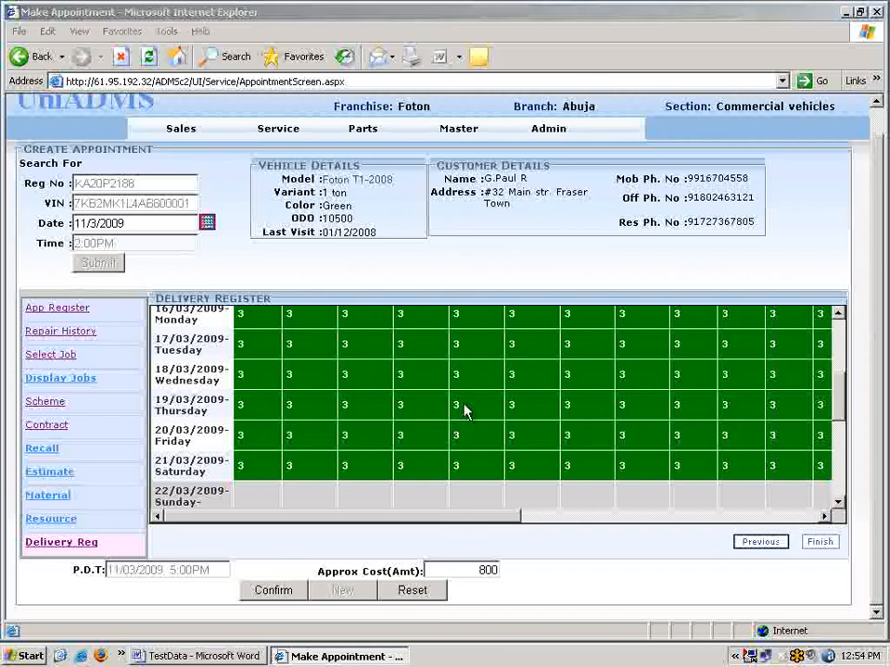
left_click(466, 412)
left_click(459, 373)
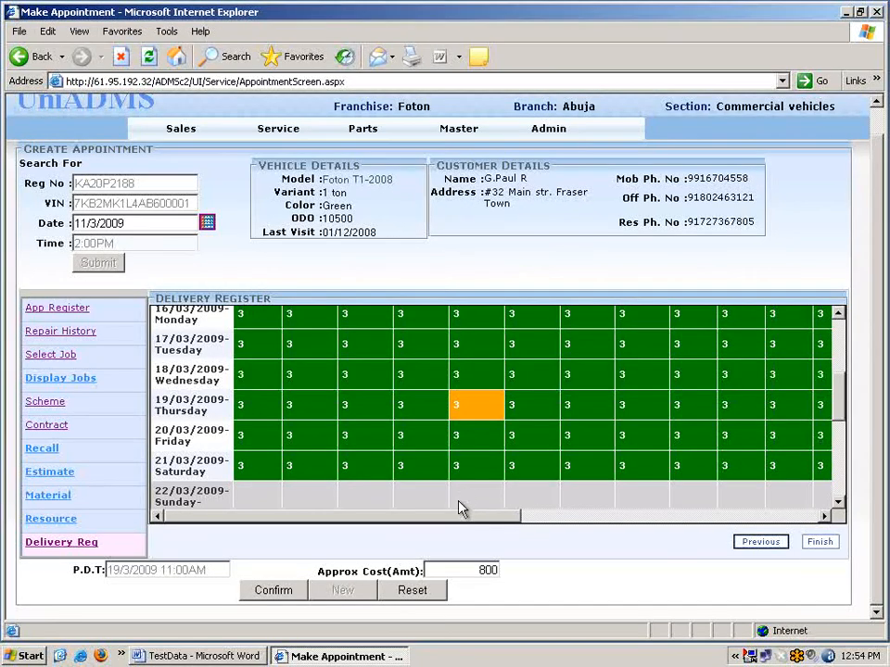
left_click(275, 593)
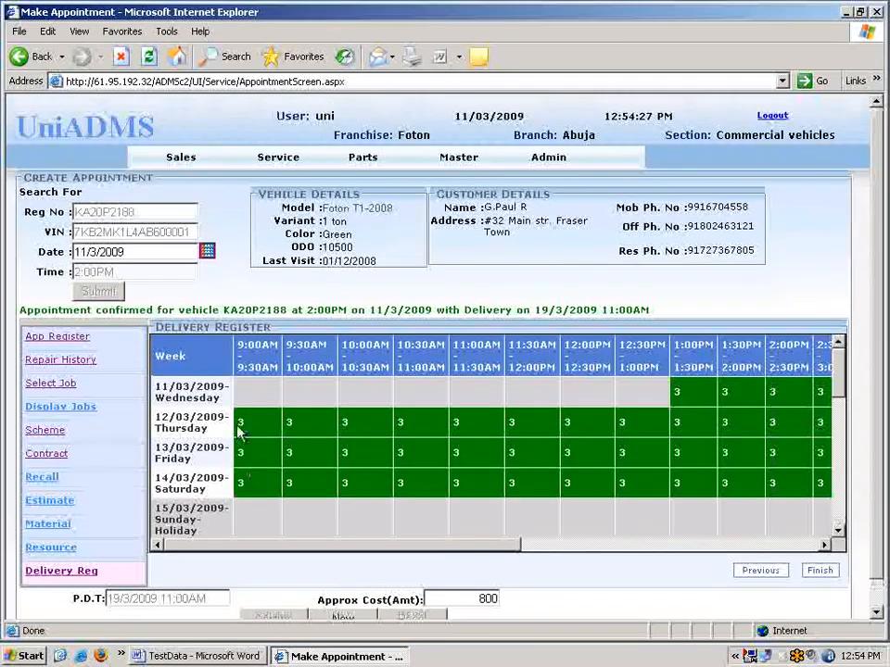
mouse_move(278, 160)
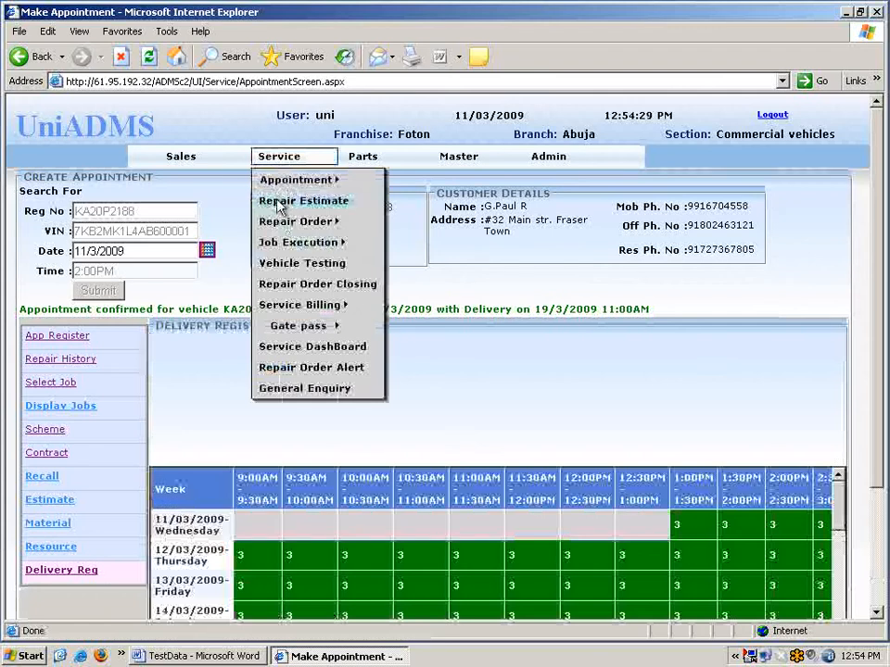
mouse_move(283, 230)
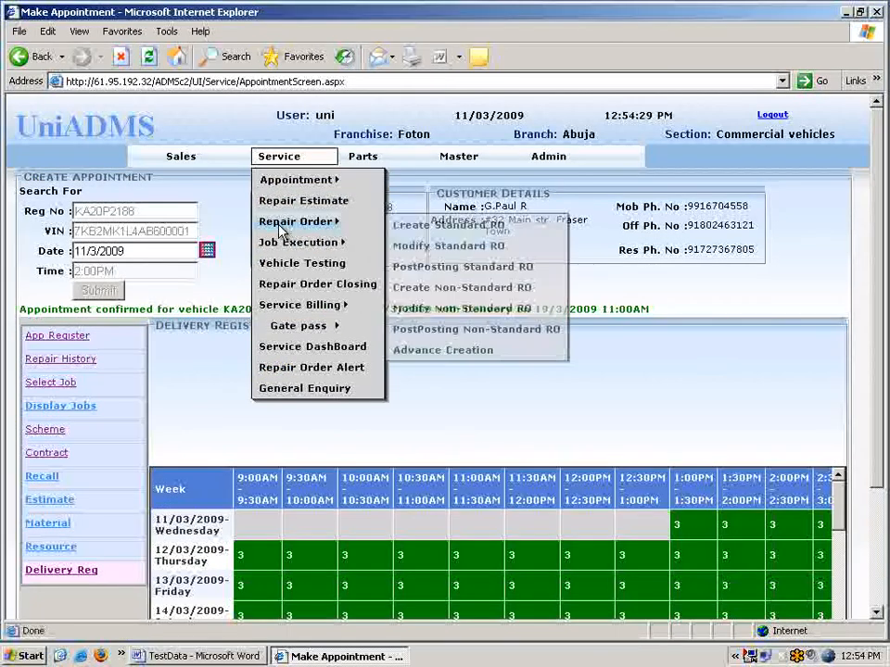
left_click(405, 226)
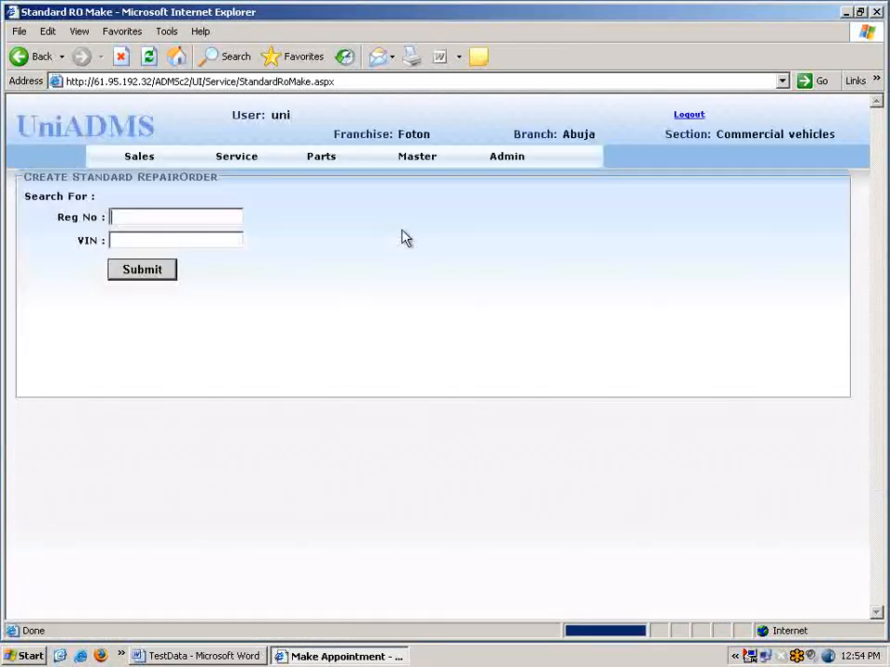
type("KA20P2188")
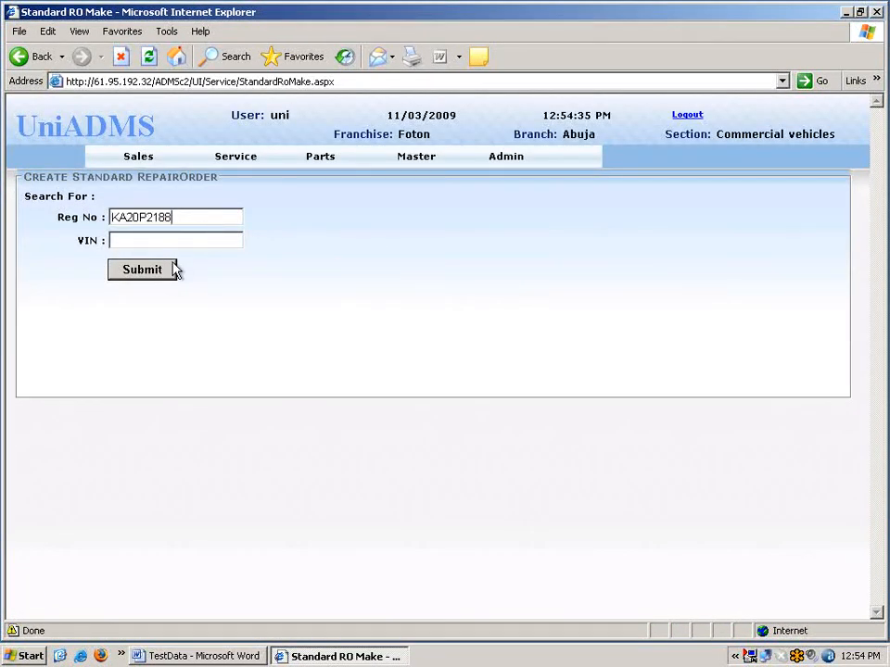
left_click(163, 269)
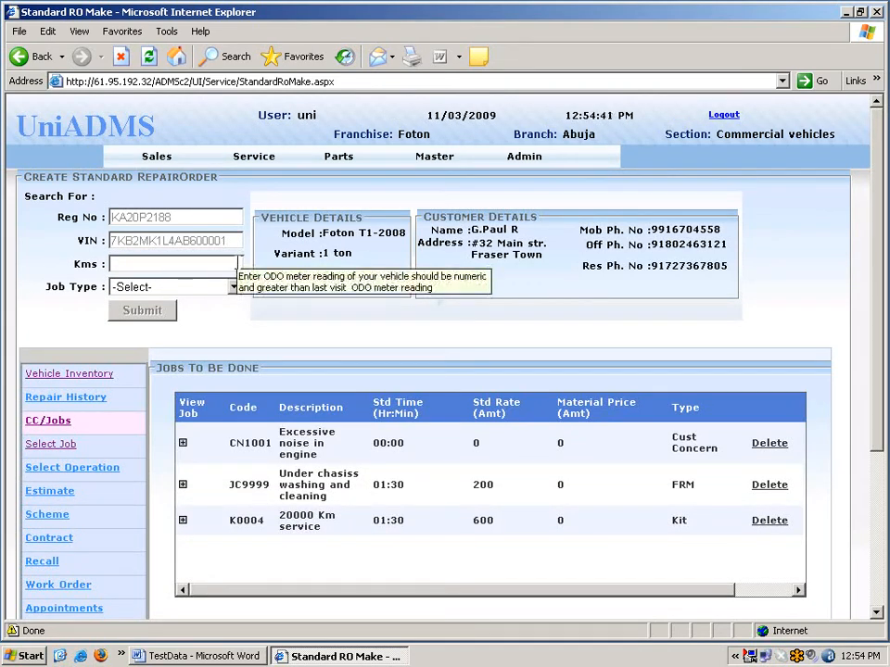
- Set the vehicle's odometer reading on the repair order to 25000 km
left_click(238, 263)
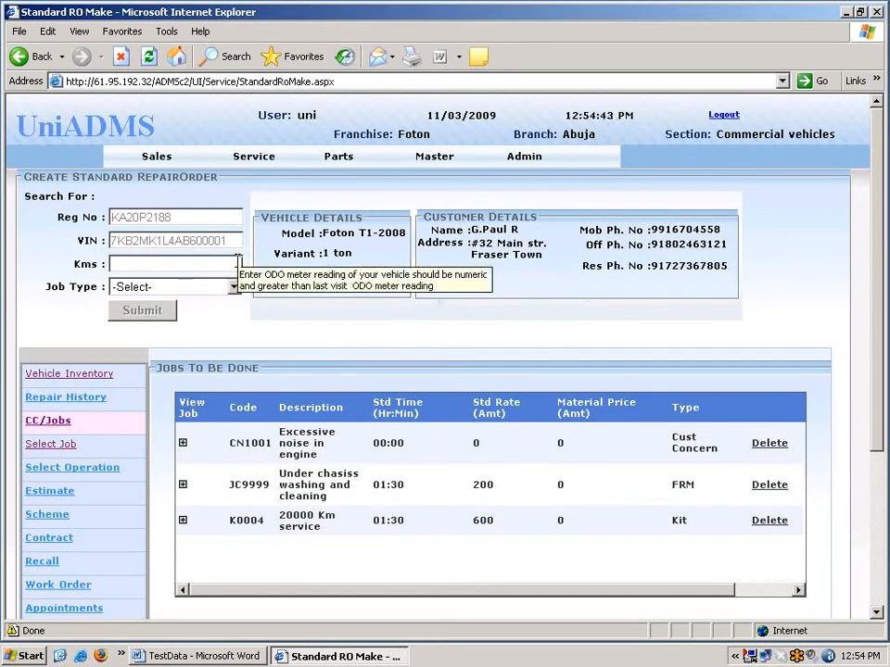
left_click(238, 263)
type("2")
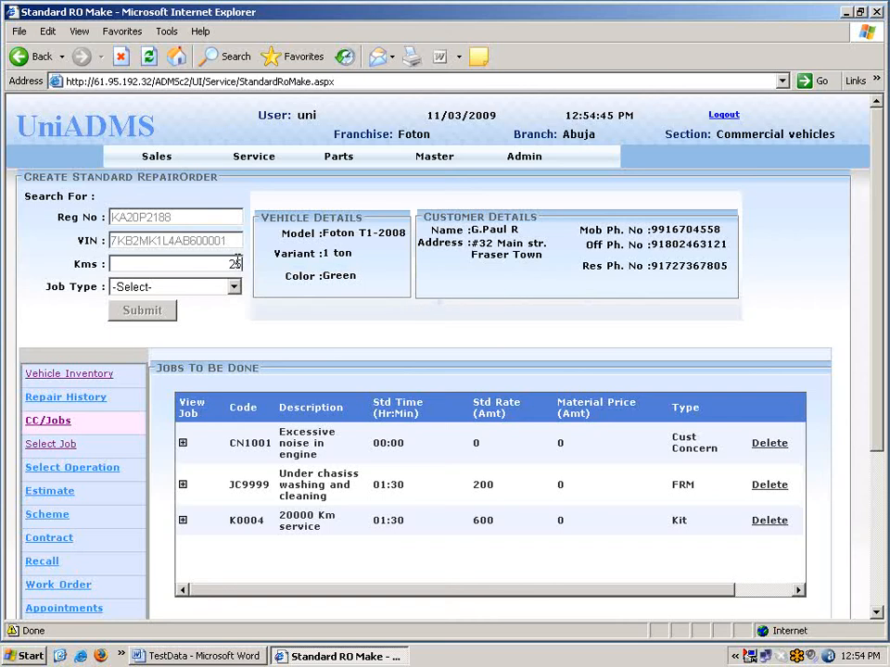
type("5000")
- Review the repair order's jobs, set the job type to Cust Concern and return to the list of jobs to be done
scroll(306, 331, "down", 1)
scroll(306, 332, "down", 1)
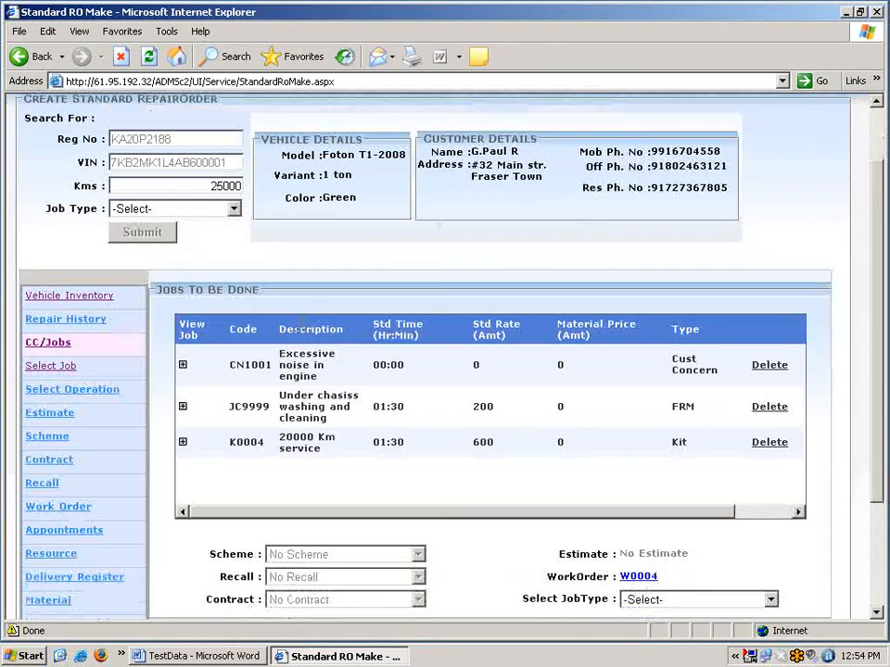
scroll(302, 449, "down", 2)
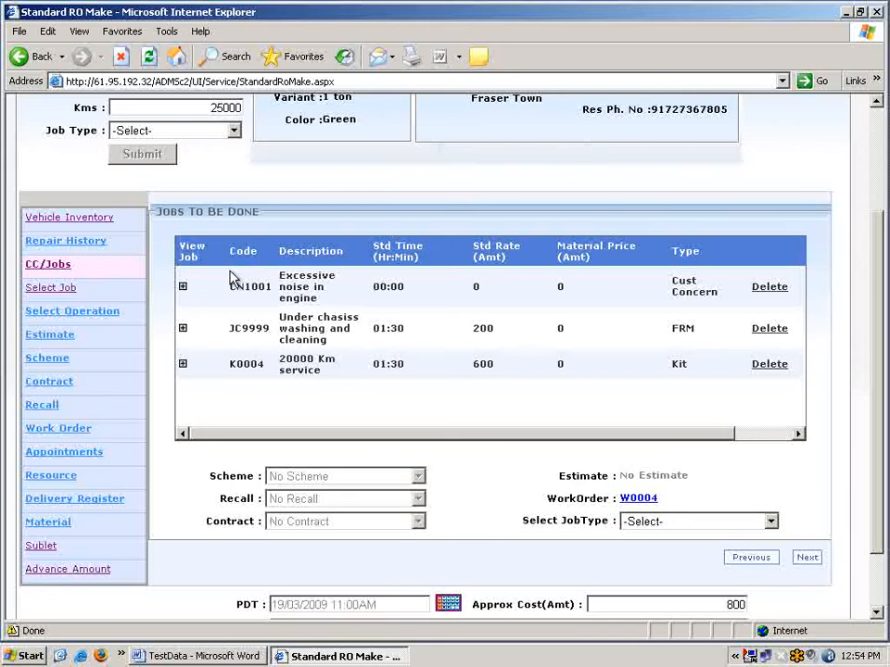
left_click_drag(234, 284, 241, 288)
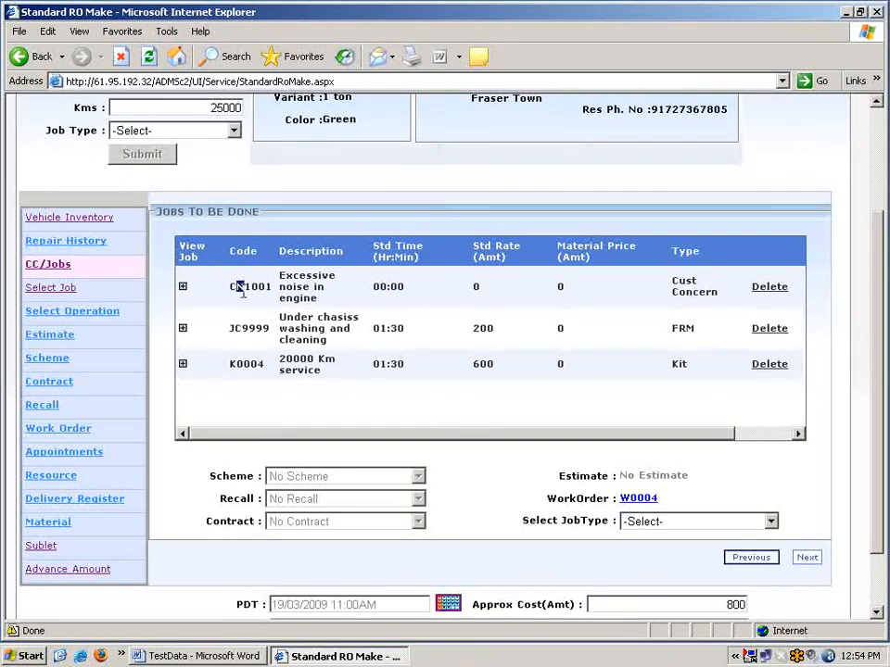
left_click(454, 422)
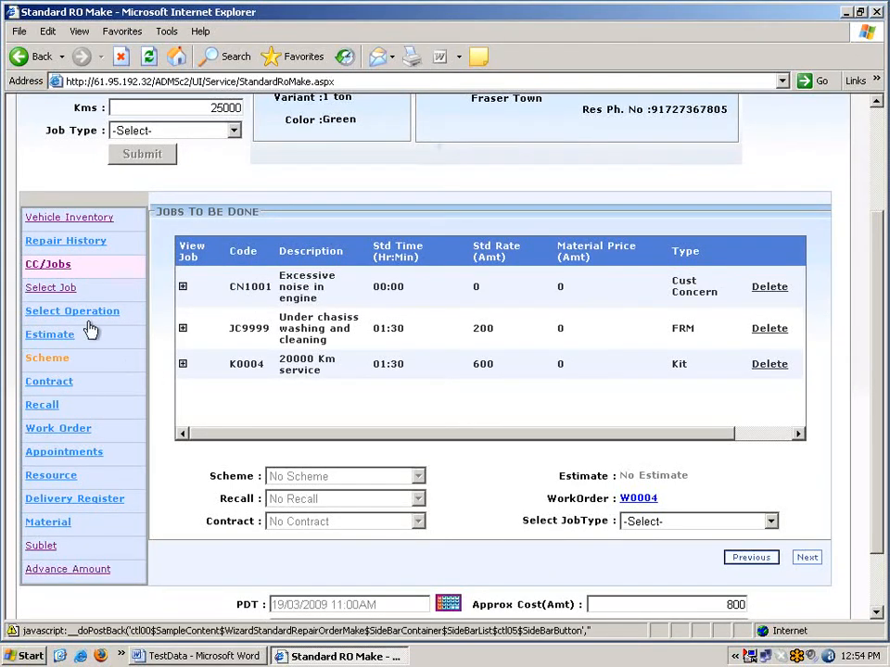
left_click(35, 288)
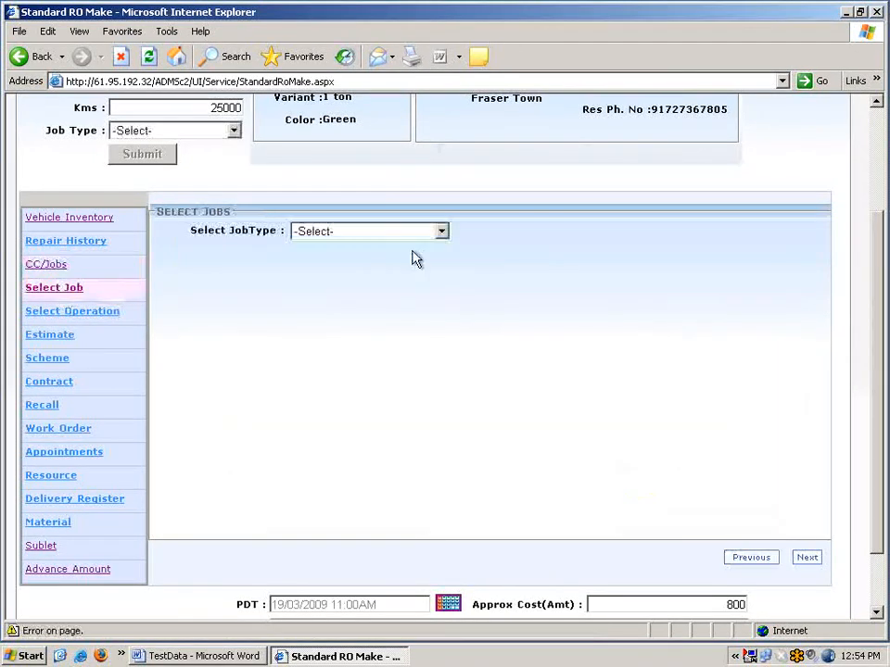
left_click(405, 232)
left_click(371, 375)
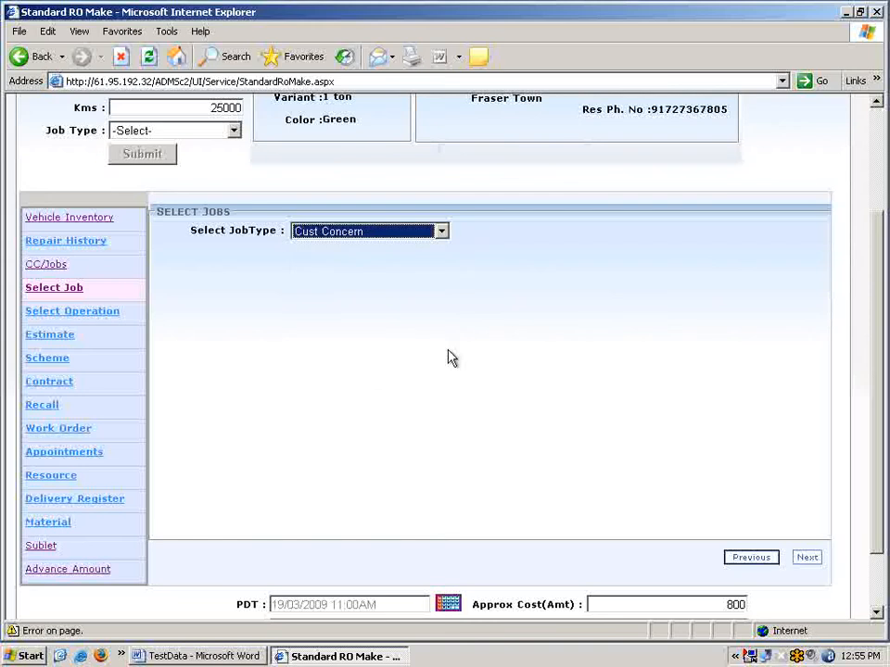
left_click(58, 266)
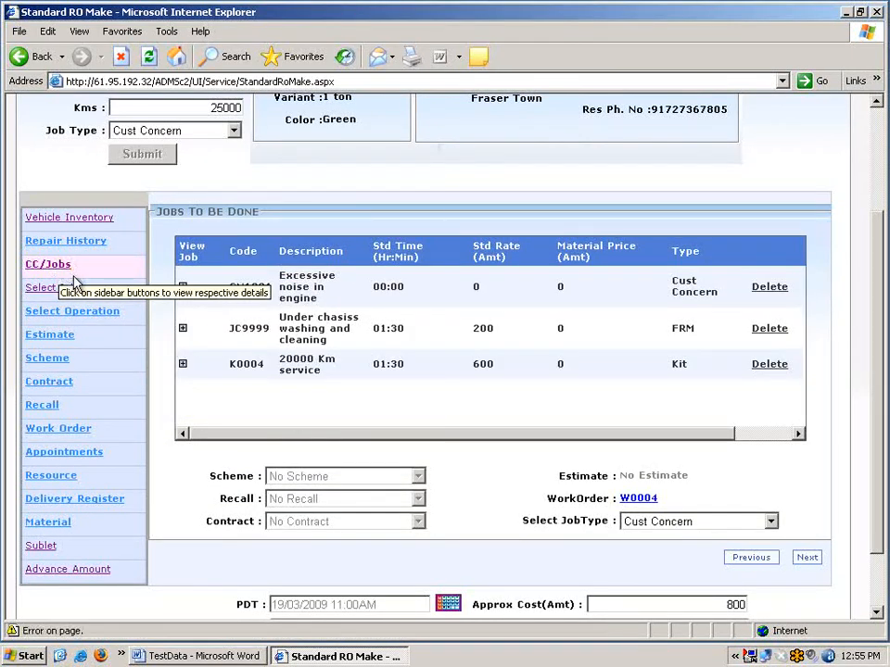
- Record the music system as Available Working in the vehicle inventory
scroll(56, 202, "up", 2)
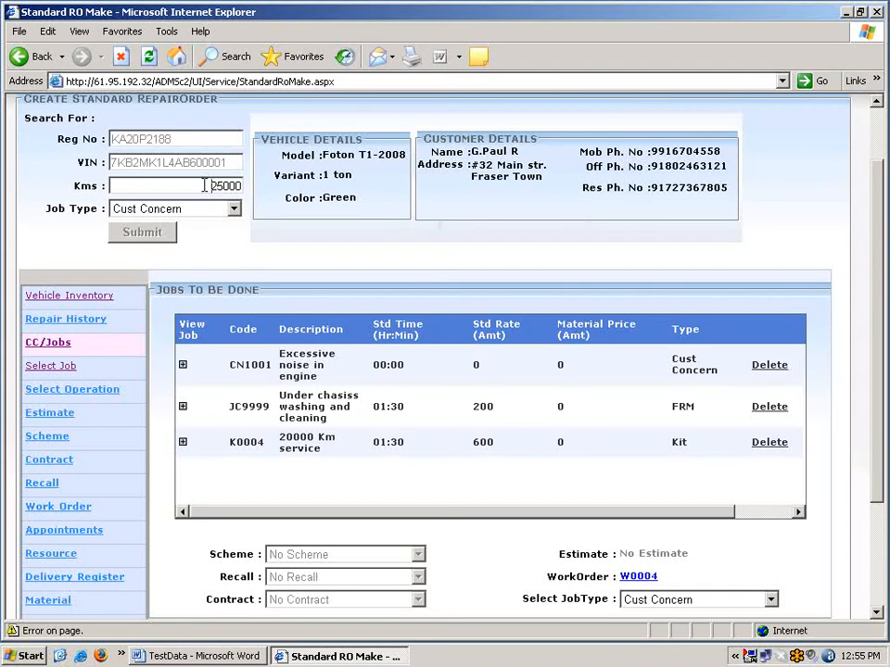
left_click_drag(207, 186, 244, 187)
left_click(96, 297)
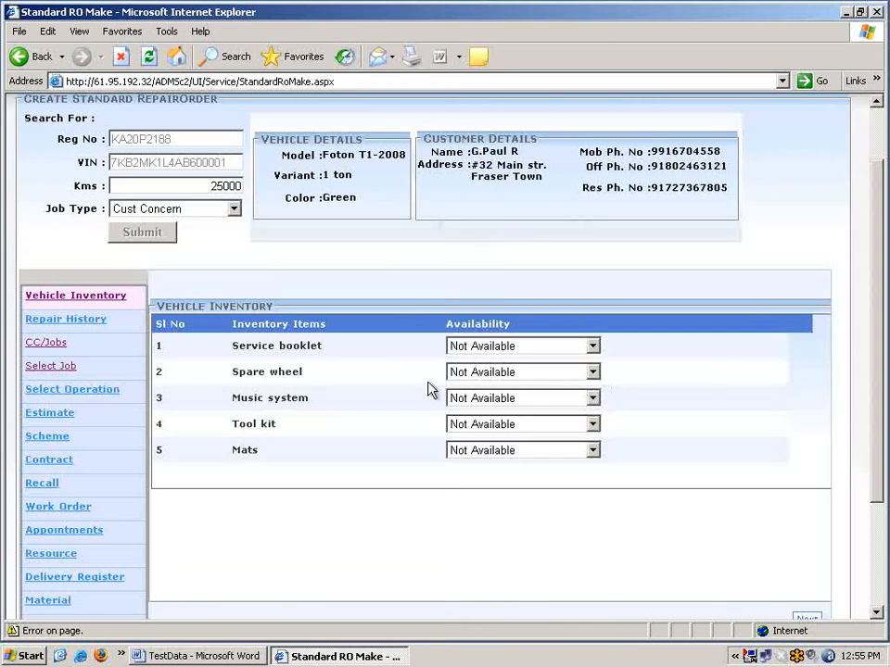
left_click_drag(237, 343, 308, 353)
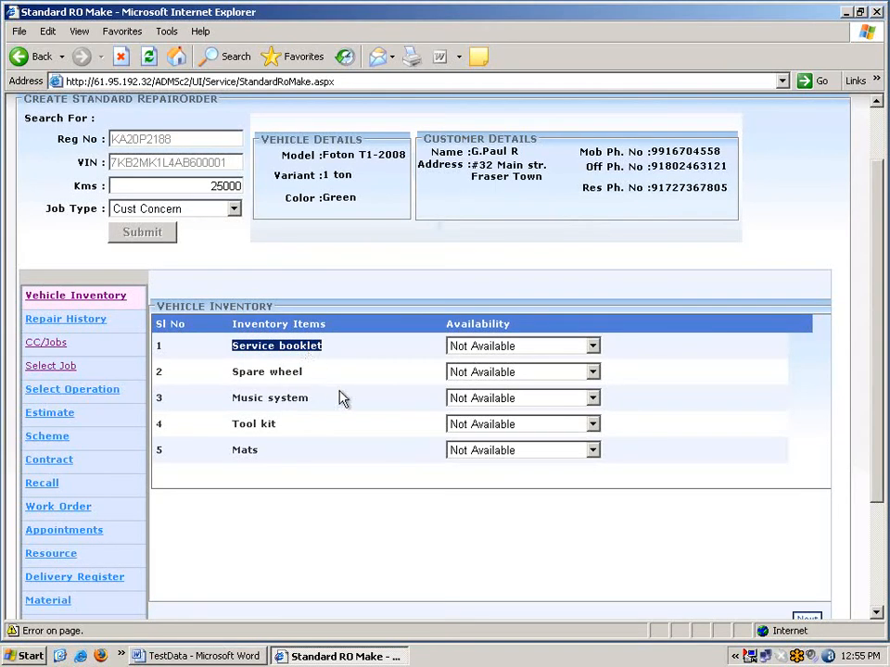
left_click(478, 408)
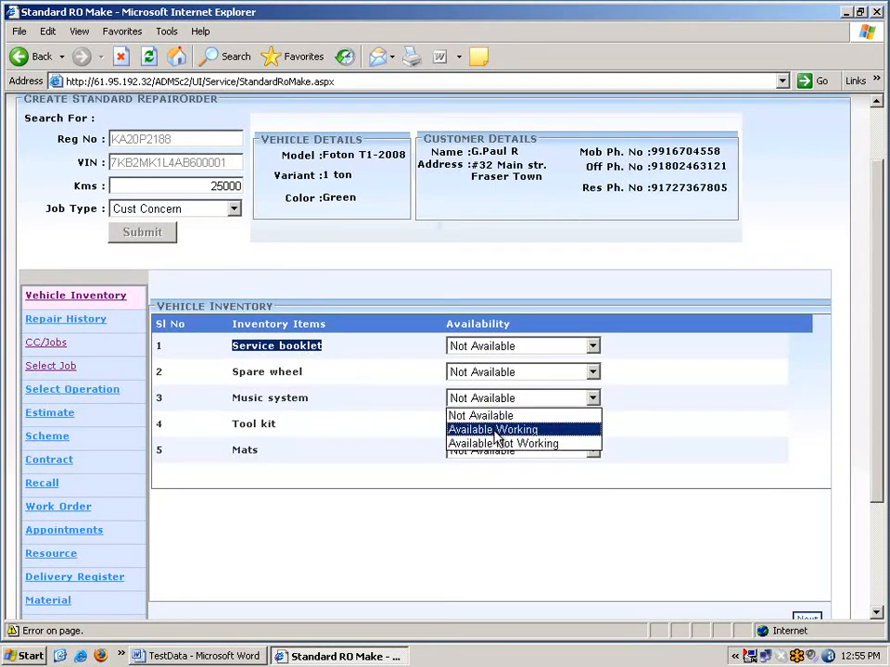
left_click(495, 431)
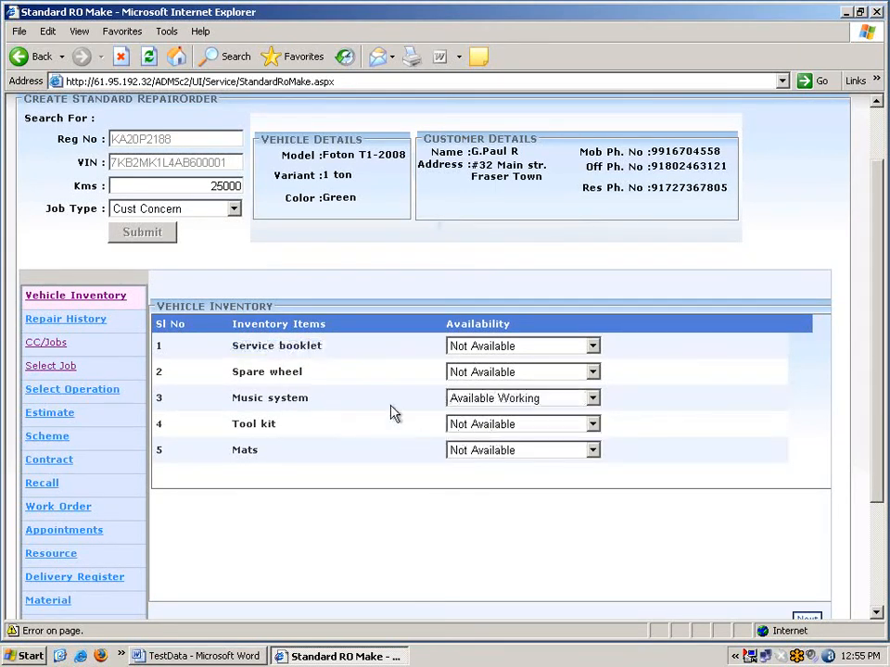
- Confirm the standard repair order with its existing delivery time and approximate cost
scroll(389, 408, "down", 3)
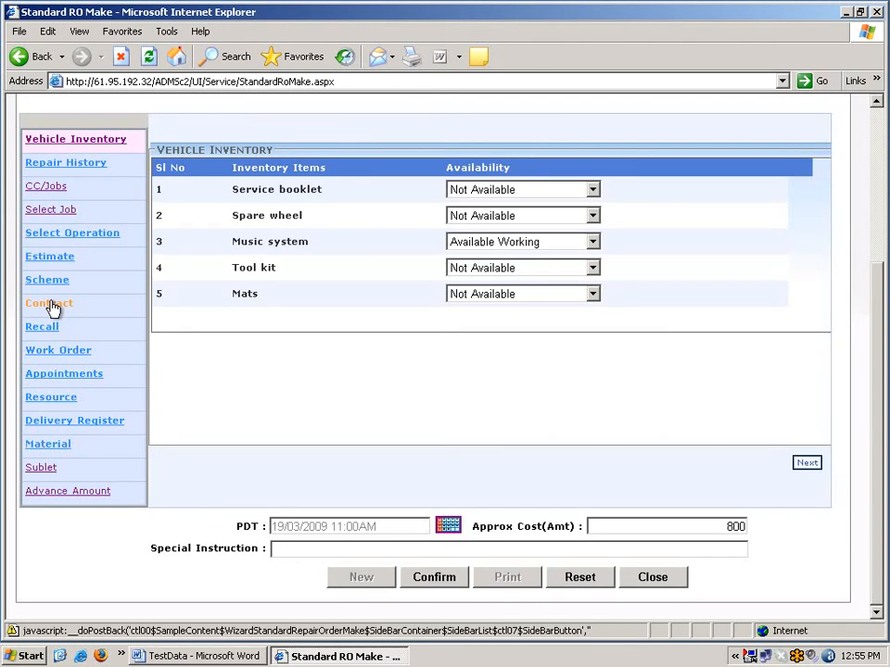
left_click(52, 362)
left_click(61, 361)
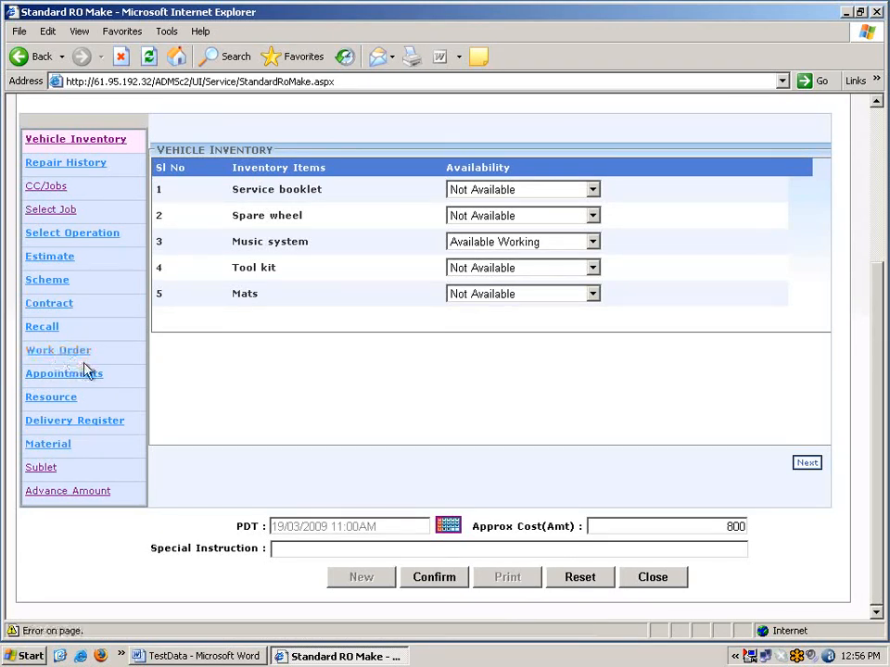
left_click(433, 576)
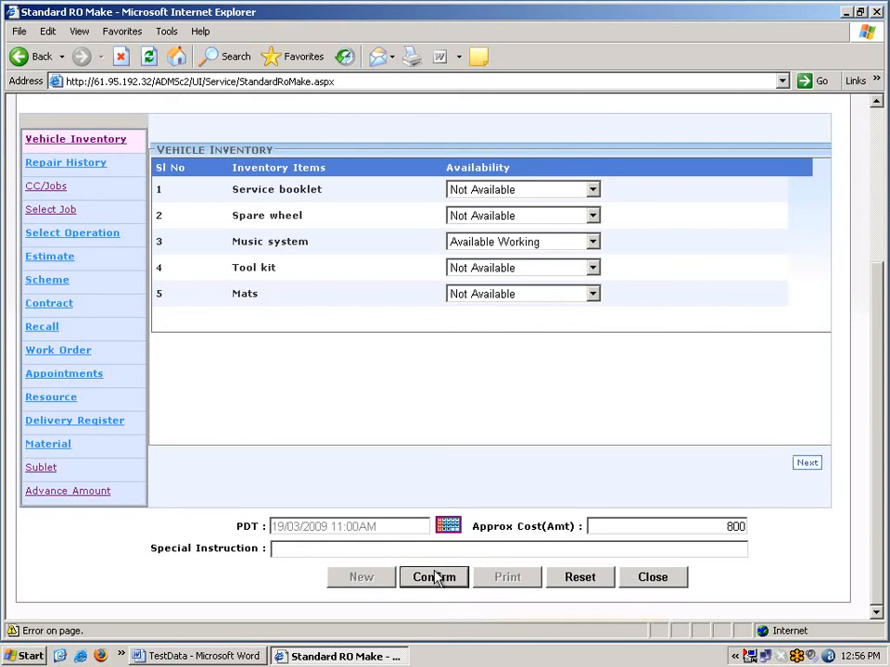
- Check the generated repair order number and the PDT on the confirmed repair order
scroll(218, 302, "up", 3)
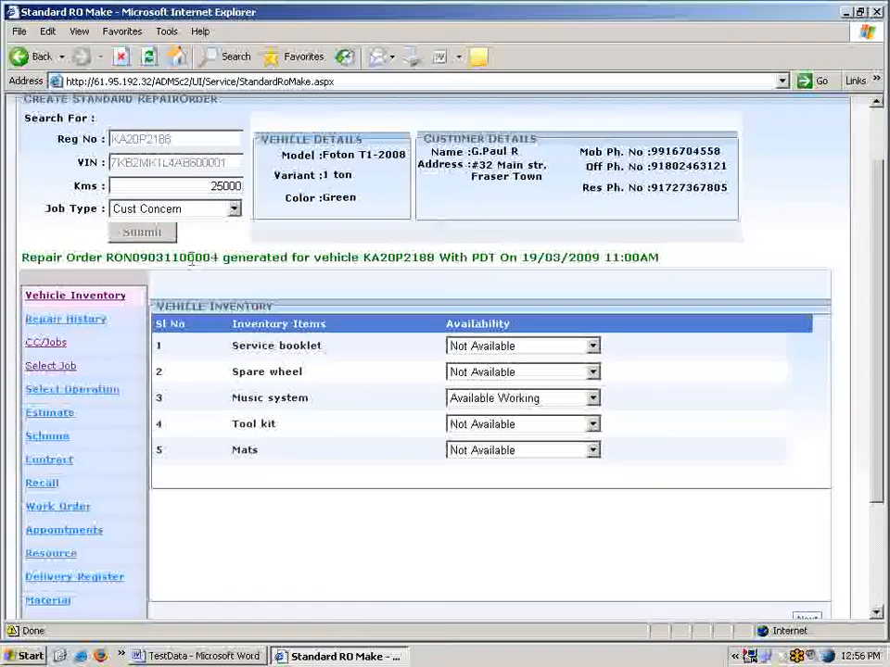
double_click(193, 259)
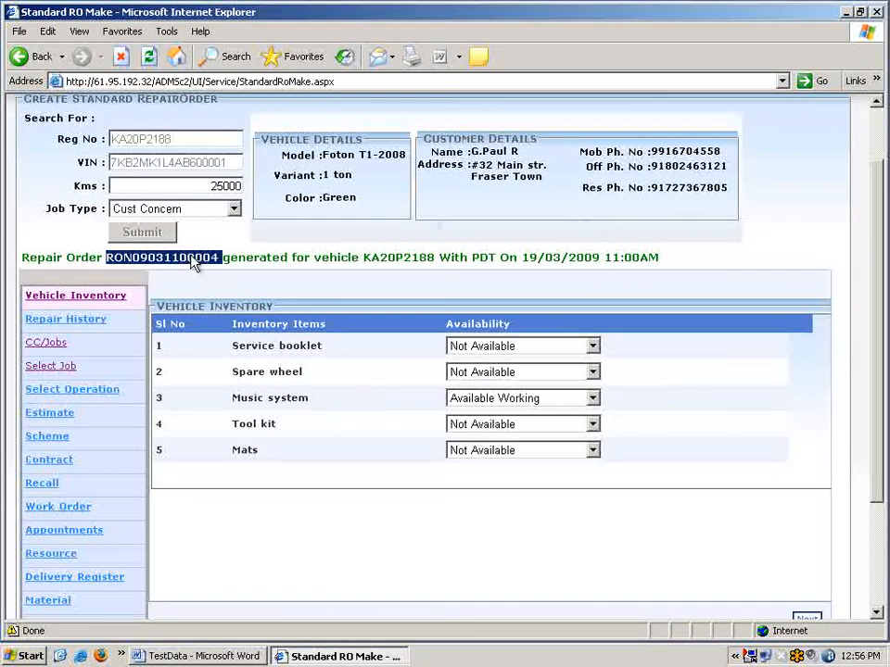
scroll(193, 259, "down", 4)
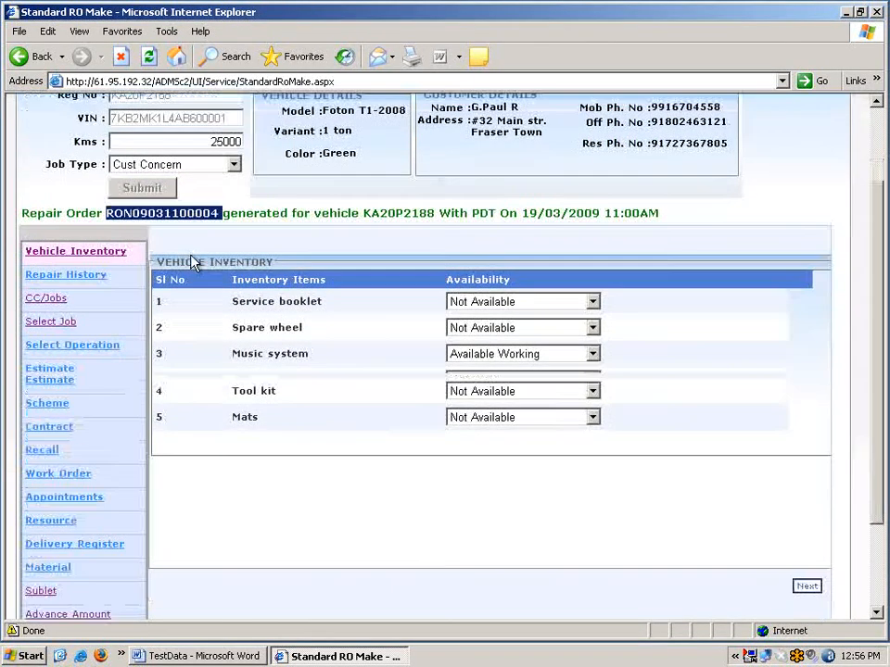
left_click(285, 526)
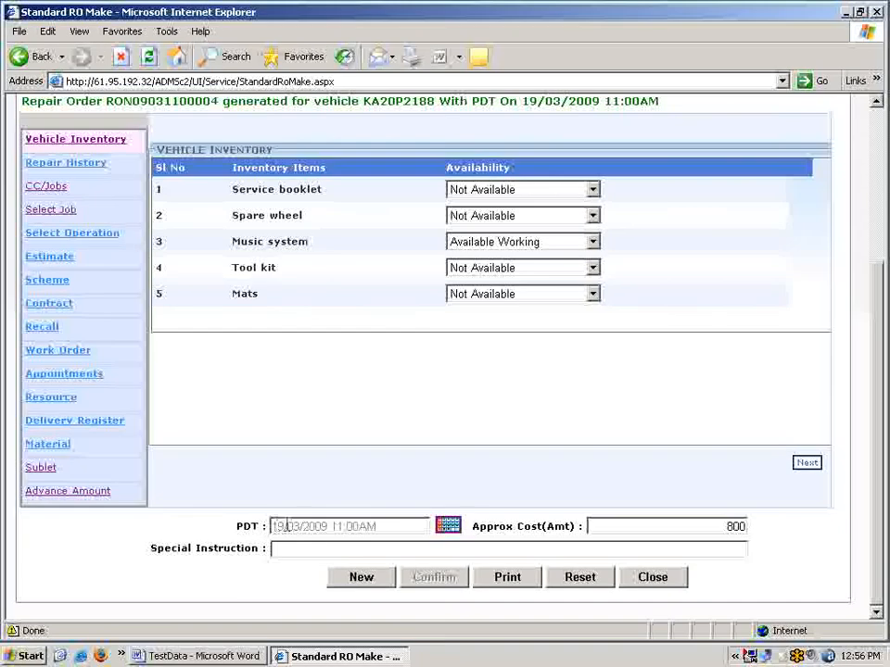
left_click_drag(382, 526, 278, 526)
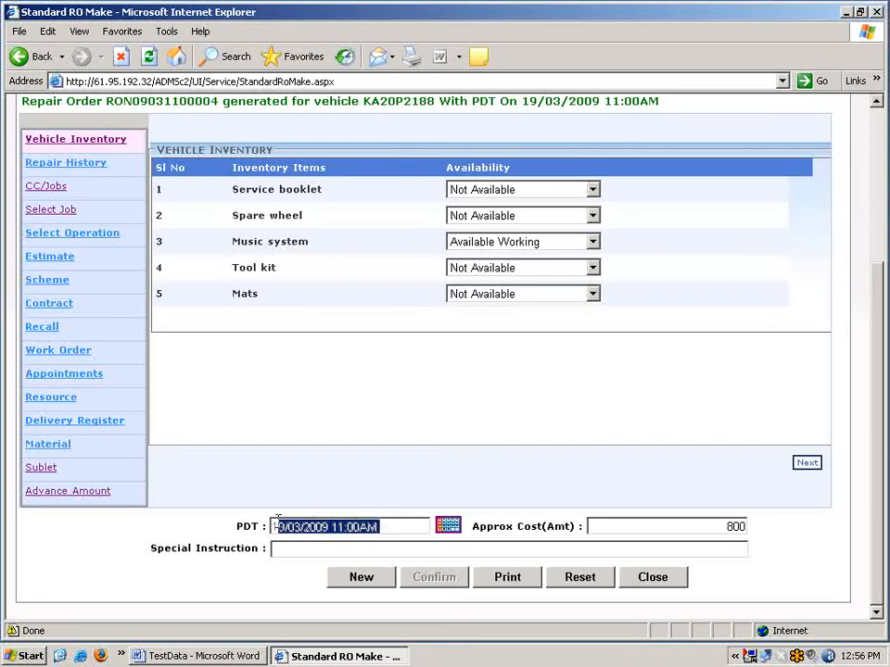
scroll(315, 483, "up", 2)
scroll(315, 483, "up", 2)
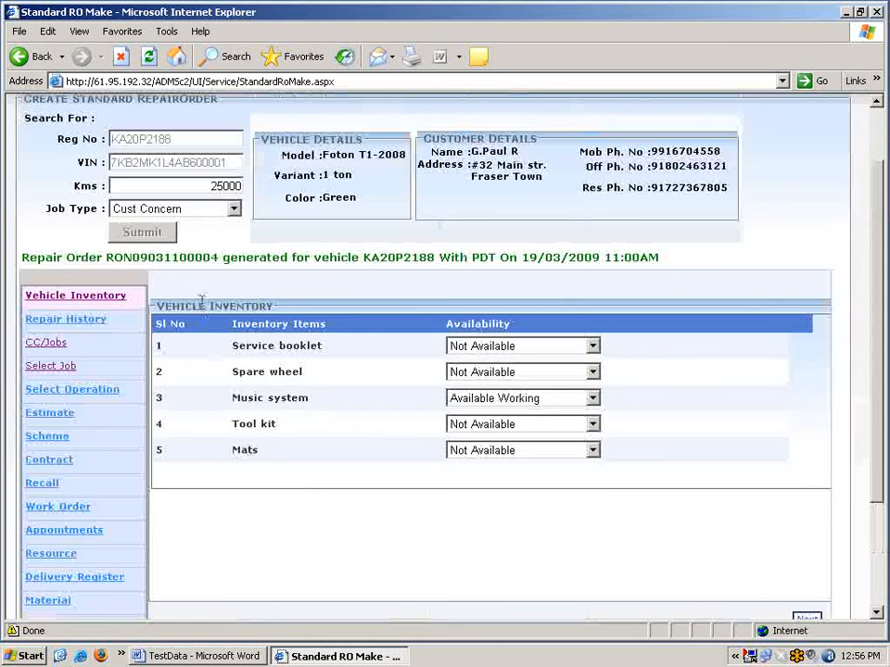
double_click(191, 263)
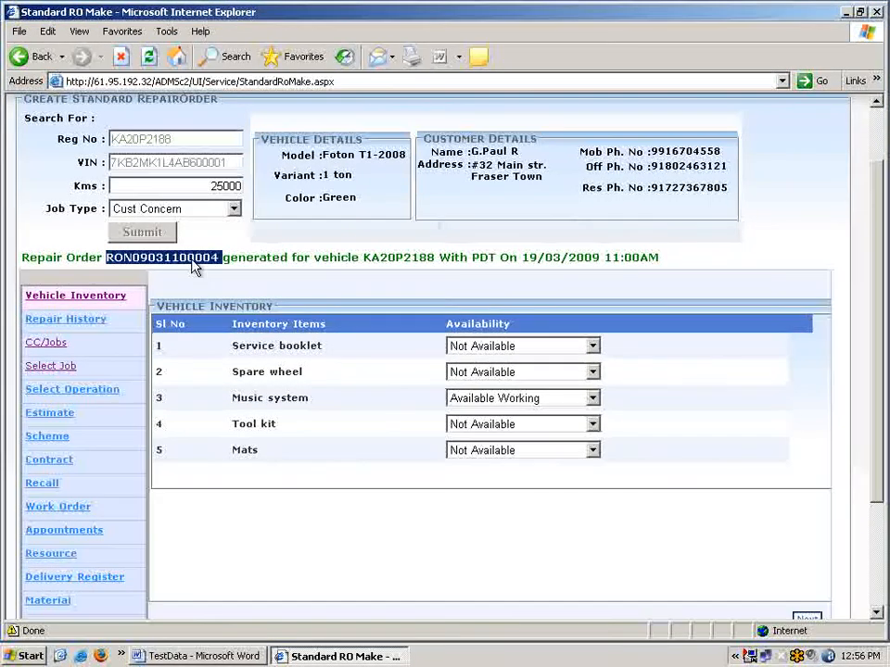